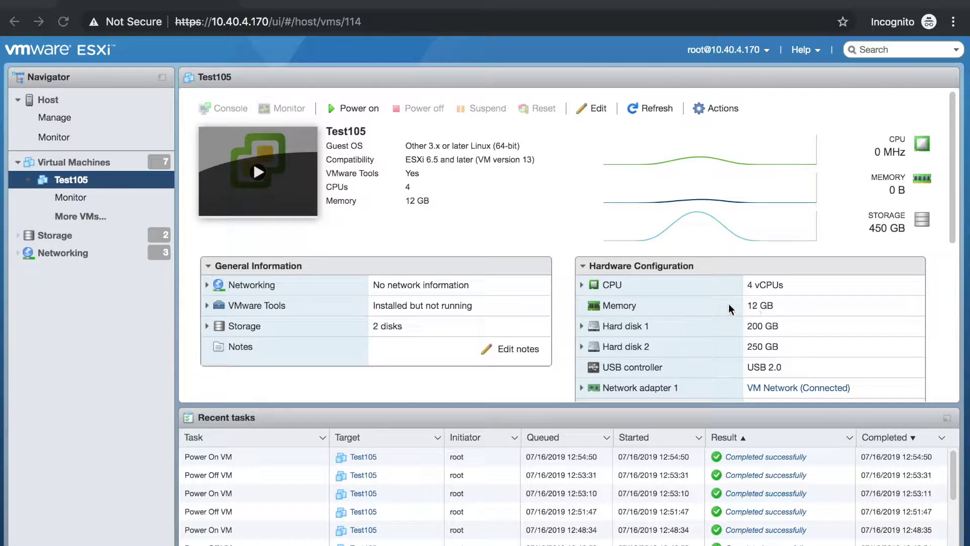
Check Hard disk 1 and 2 backing files and capacities, then power on Test105 into its console
{"action": "left_click", "coordinate": [581, 325]}
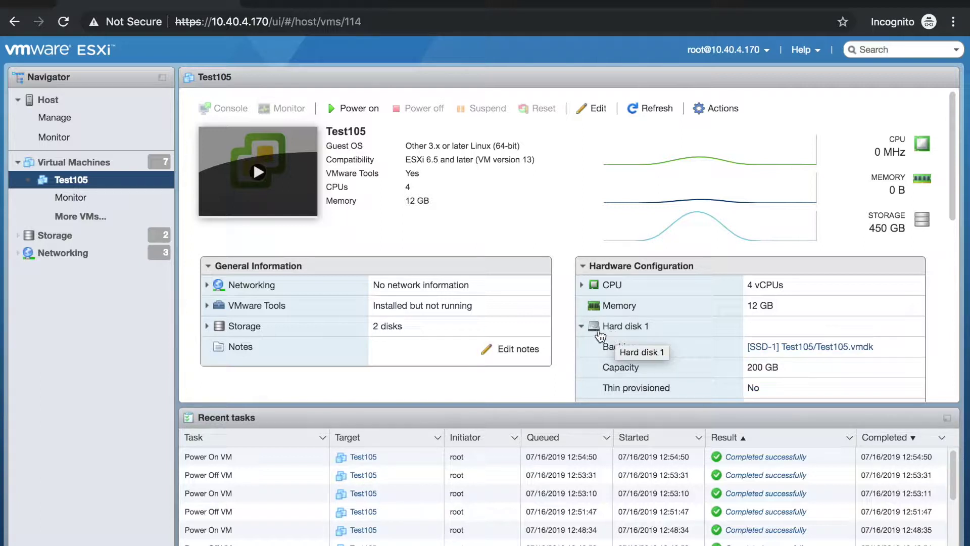
{"action": "left_click", "coordinate": [581, 326]}
{"action": "scroll", "coordinate": [598, 332], "scroll_direction": "down", "scroll_amount": 1}
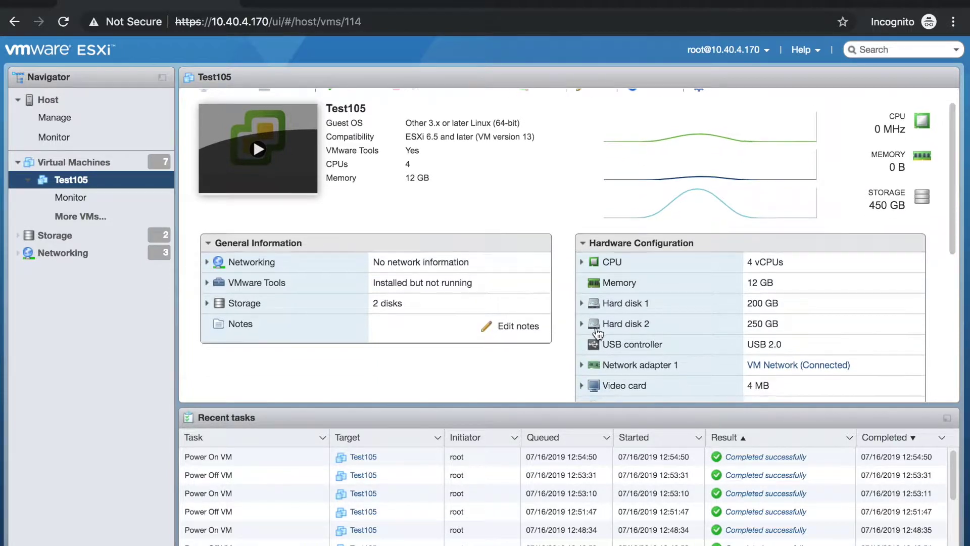
{"action": "left_click", "coordinate": [581, 317]}
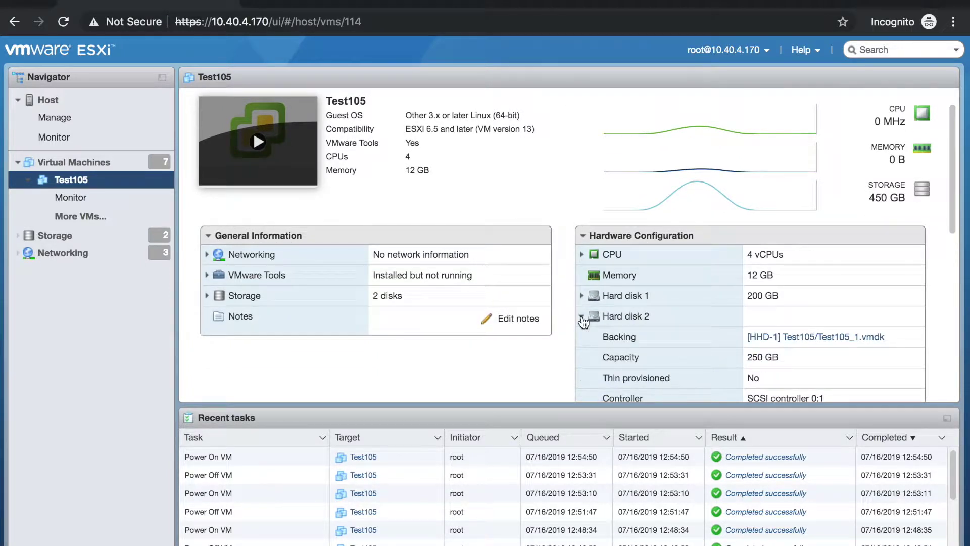
{"action": "scroll", "coordinate": [656, 337], "scroll_direction": "down", "scroll_amount": 1}
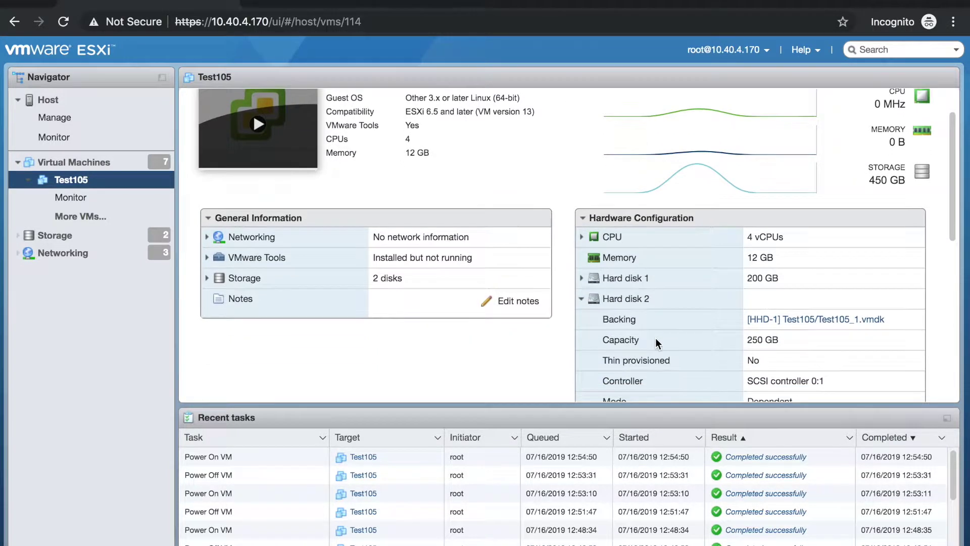
{"action": "left_click", "coordinate": [581, 298]}
{"action": "scroll", "coordinate": [674, 342], "scroll_direction": "down", "scroll_amount": 3}
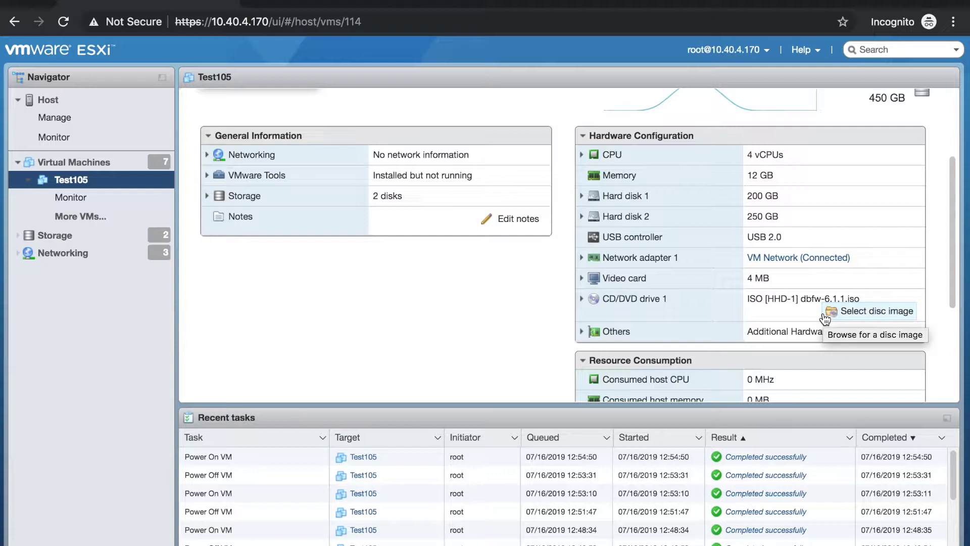
{"action": "scroll", "coordinate": [532, 281], "scroll_direction": "up", "scroll_amount": 5}
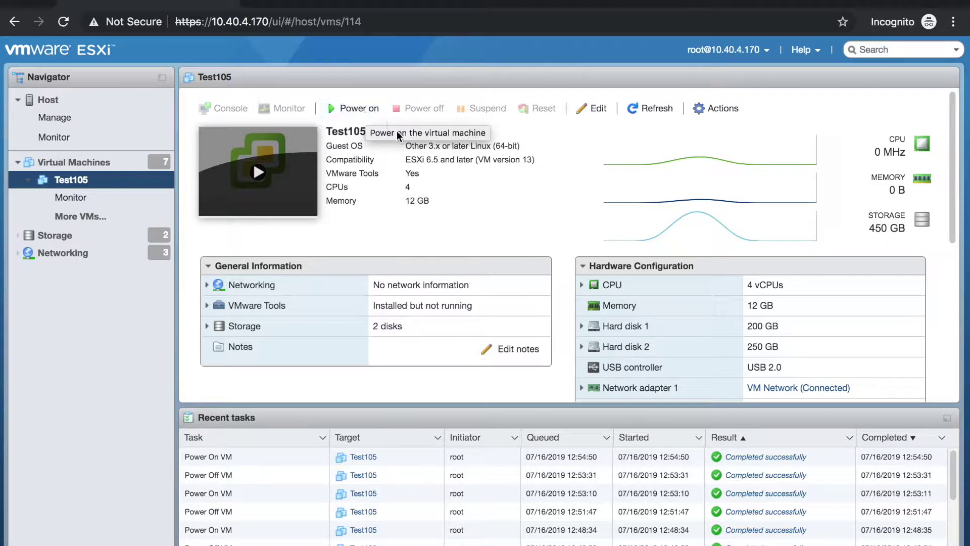
{"action": "left_click", "coordinate": [260, 178]}
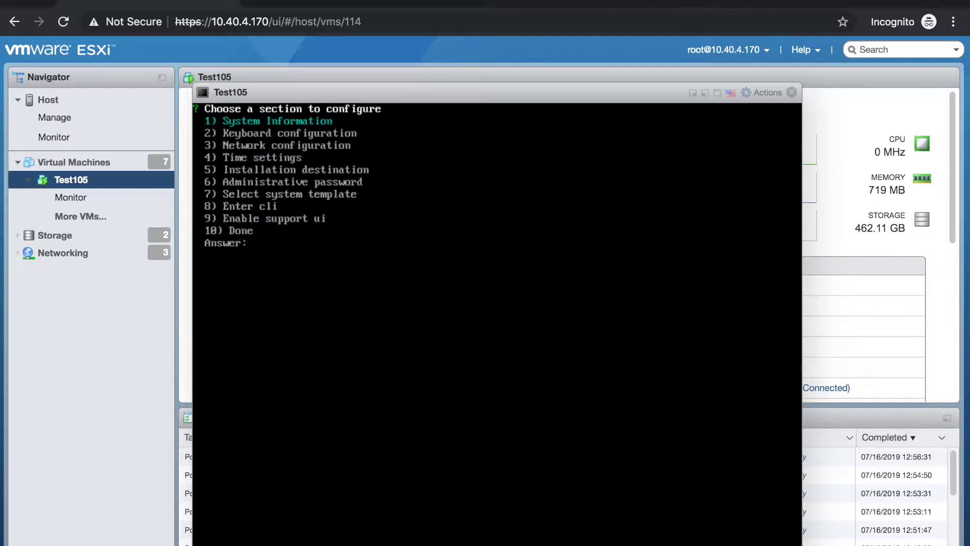
Go to Network configuration (3), administrative port (2), then IPv4 address or DHCP (2)
{"action": "type", "text": "3"}
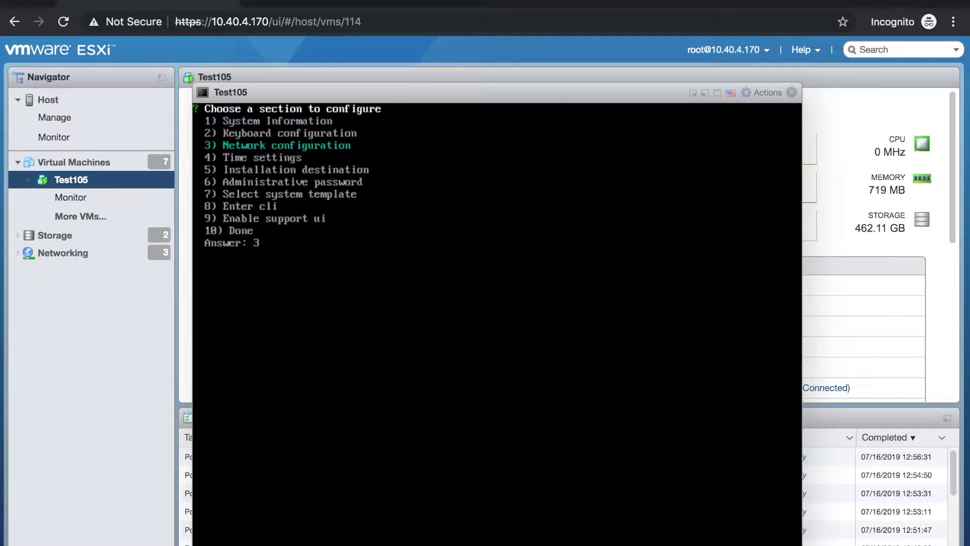
{"action": "key", "text": "Return"}
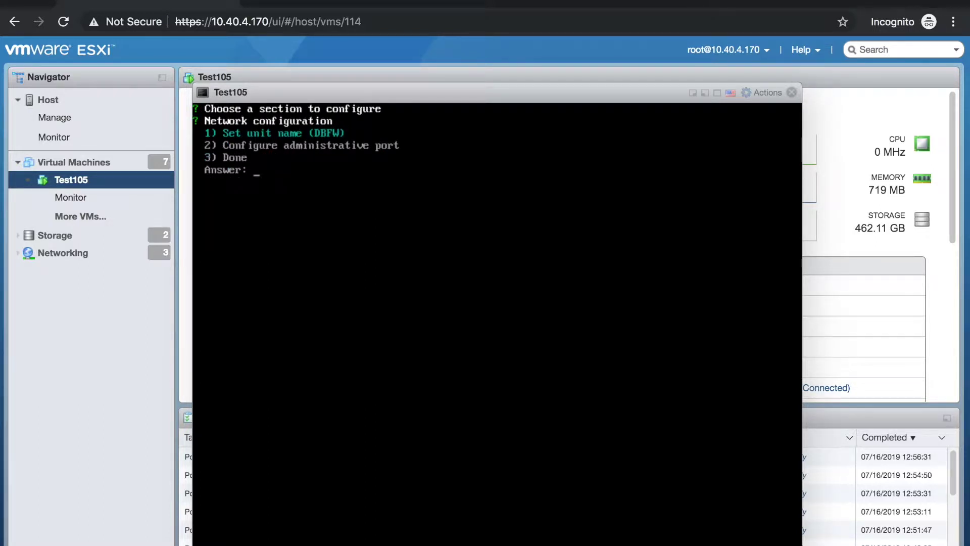
{"action": "type", "text": "2"}
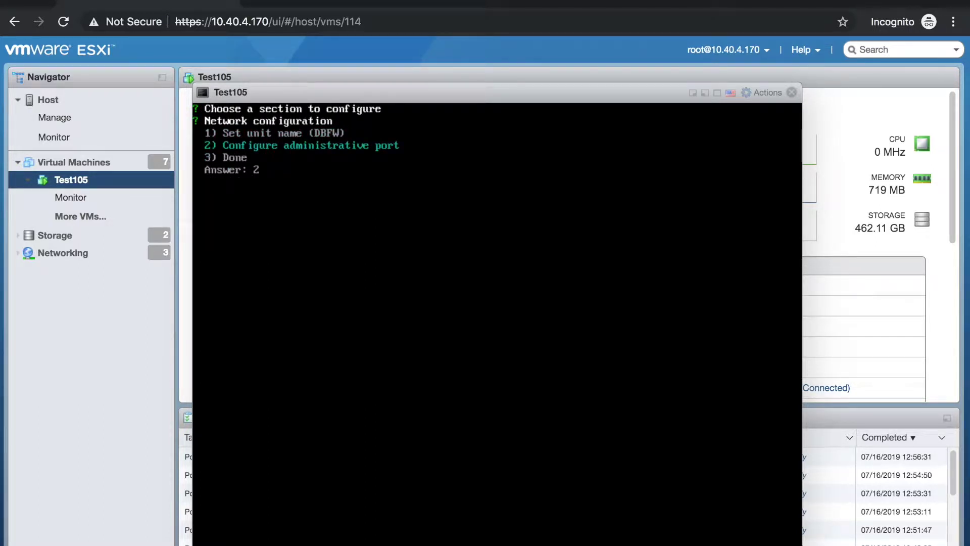
{"action": "key", "text": "Return"}
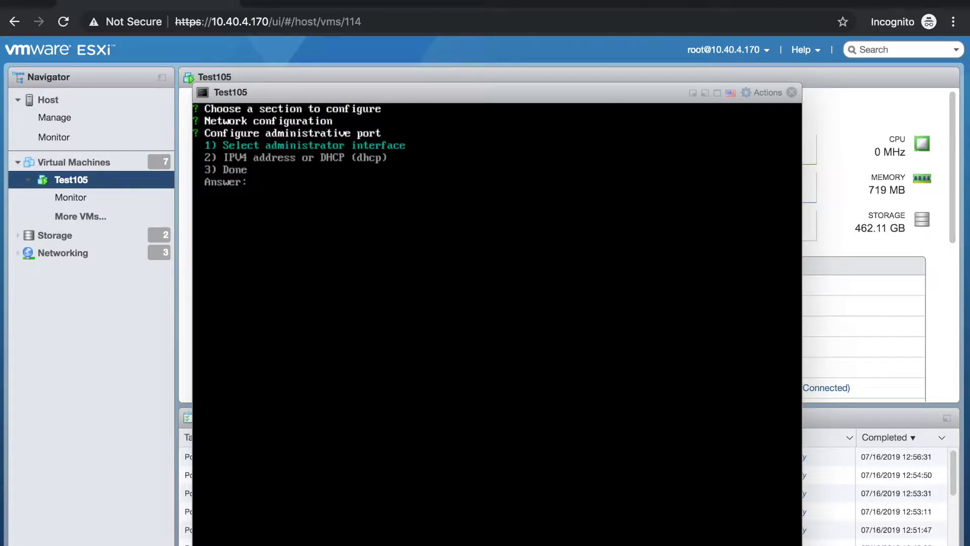
{"action": "type", "text": "2"}
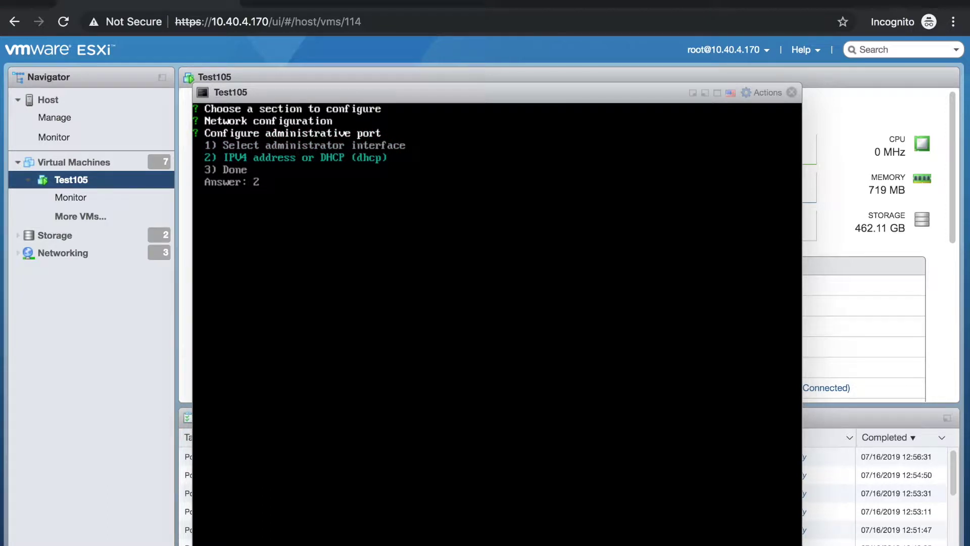
{"action": "key", "text": "Return"}
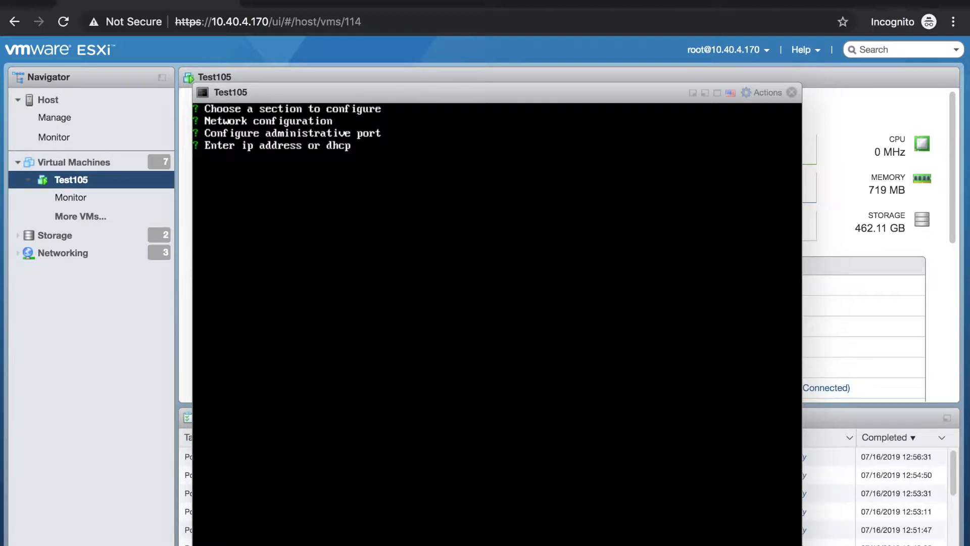
Give the administrative port IP 10.40.6.105 and netmask 255.255.0.0
{"action": "type", "text": "10.40.6.105"}
{"action": "key", "text": "Return"}
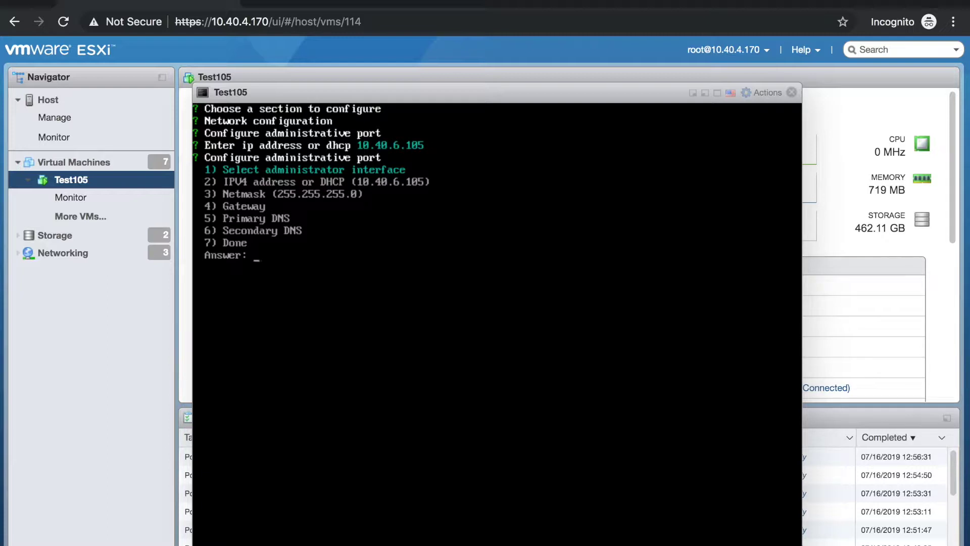
{"action": "key", "text": "Down"}
{"action": "key", "text": "Down"}
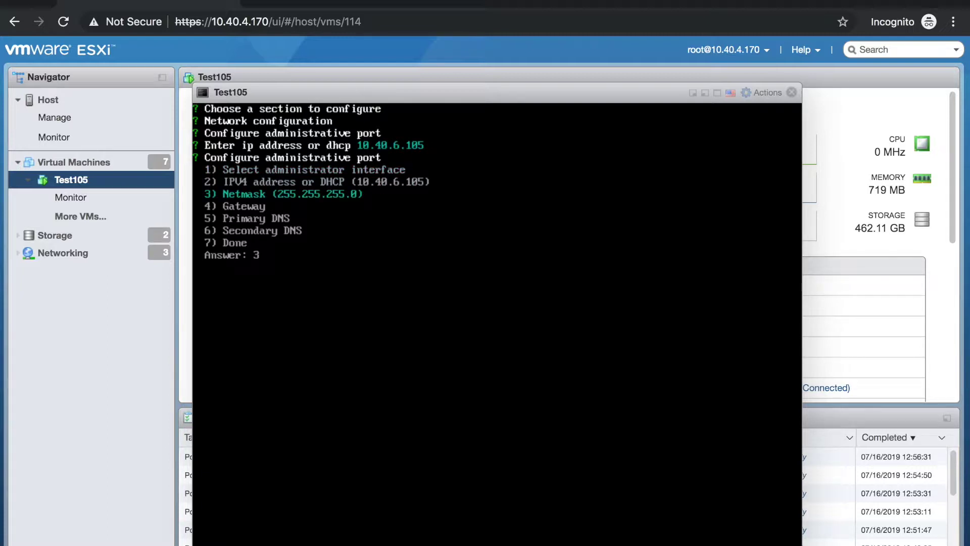
{"action": "key", "text": "Return"}
{"action": "type", "text": "255."}
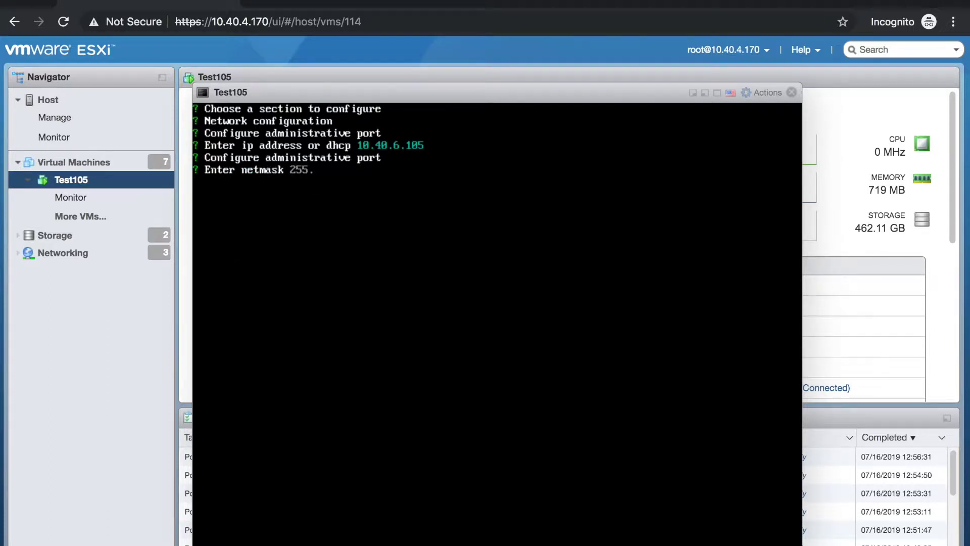
{"action": "type", "text": "255.0.0"}
{"action": "key", "text": "Return"}
Set gateway 10.40.6.1, then finish the administrative port and network configuration
{"action": "type", "text": "4"}
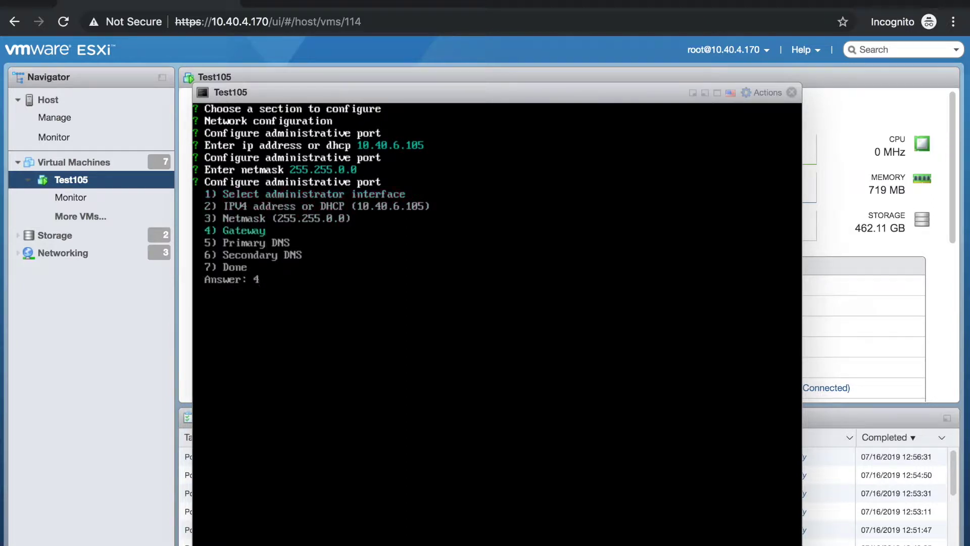
{"action": "key", "text": "Return"}
{"action": "type", "text": "10.40.6.1"}
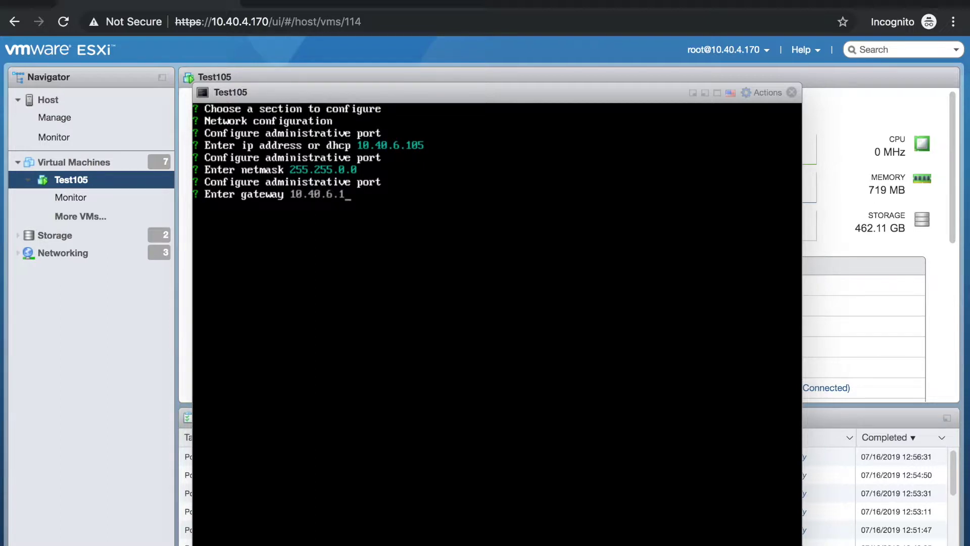
{"action": "key", "text": "Return"}
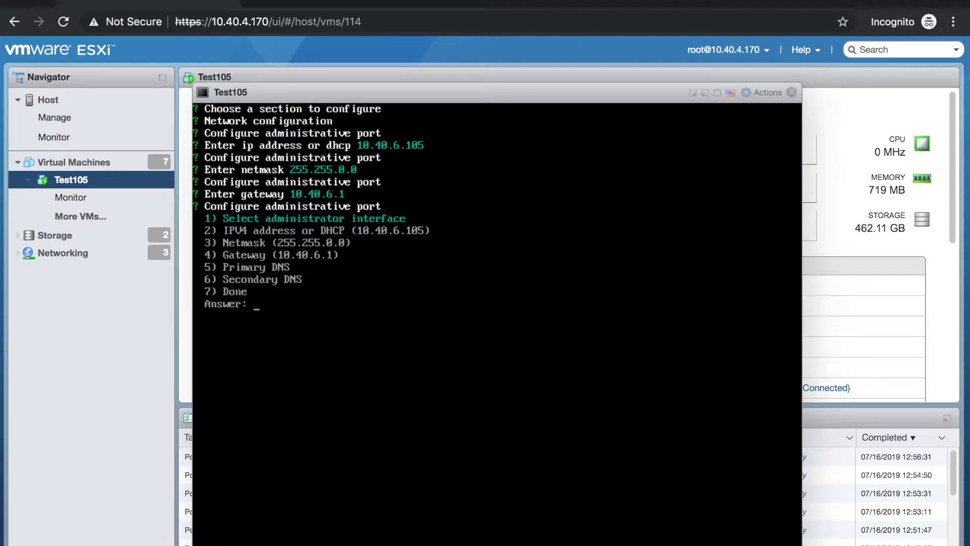
{"action": "key", "text": "Down"}
{"action": "key", "text": "Down"}
{"action": "key", "text": "Down"}
{"action": "key", "text": "Down"}
{"action": "key", "text": "Down"}
{"action": "key", "text": "Down"}
{"action": "key", "text": "Return"}
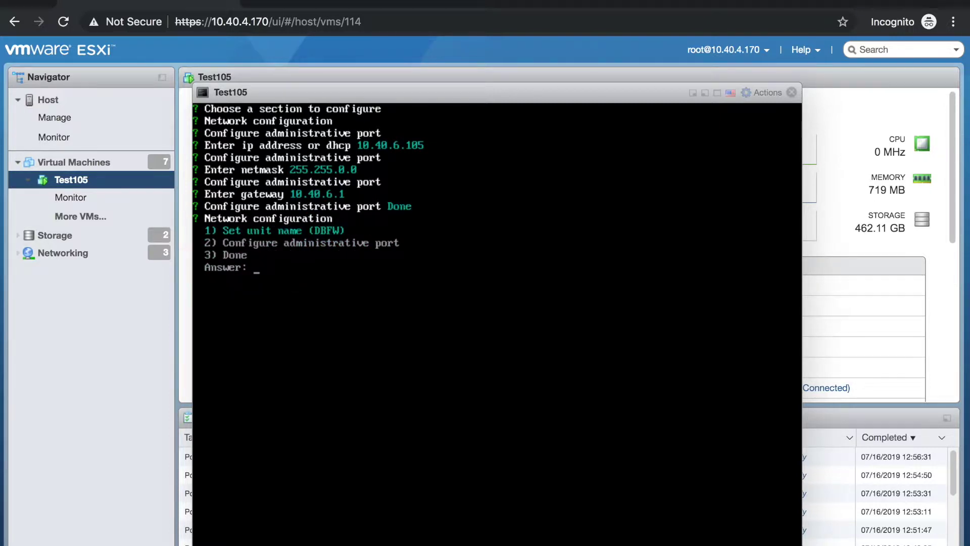
{"action": "key", "text": "Down"}
{"action": "key", "text": "Down"}
{"action": "key", "text": "Return"}
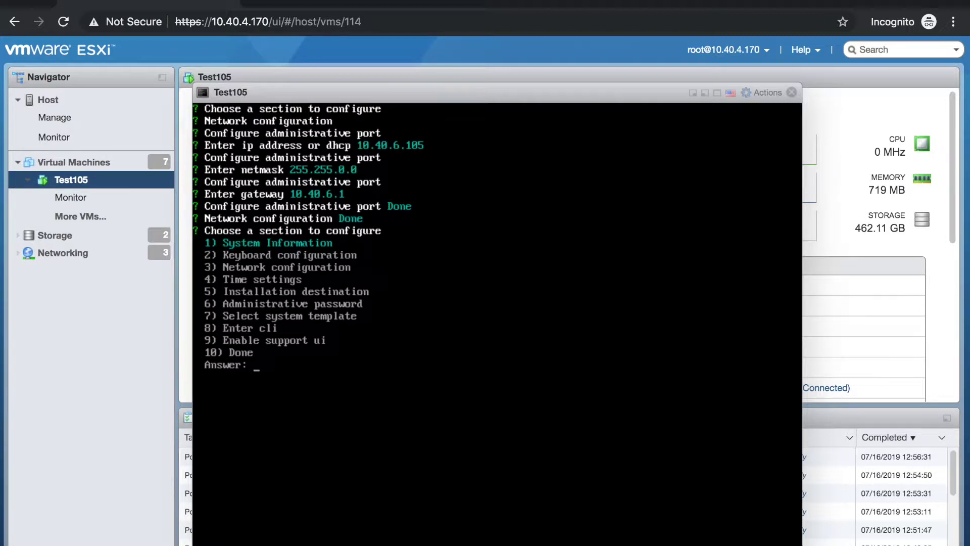
In Time settings, choose America/Los_Angeles as the timezone and mark the section Done
{"action": "key", "text": "Down"}
{"action": "key", "text": "Down"}
{"action": "key", "text": "Down"}
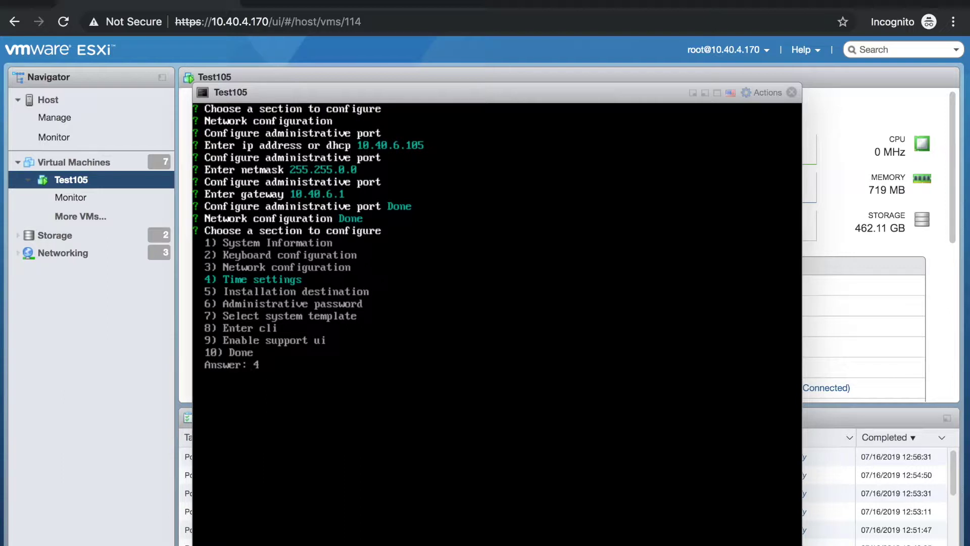
{"action": "key", "text": "Return"}
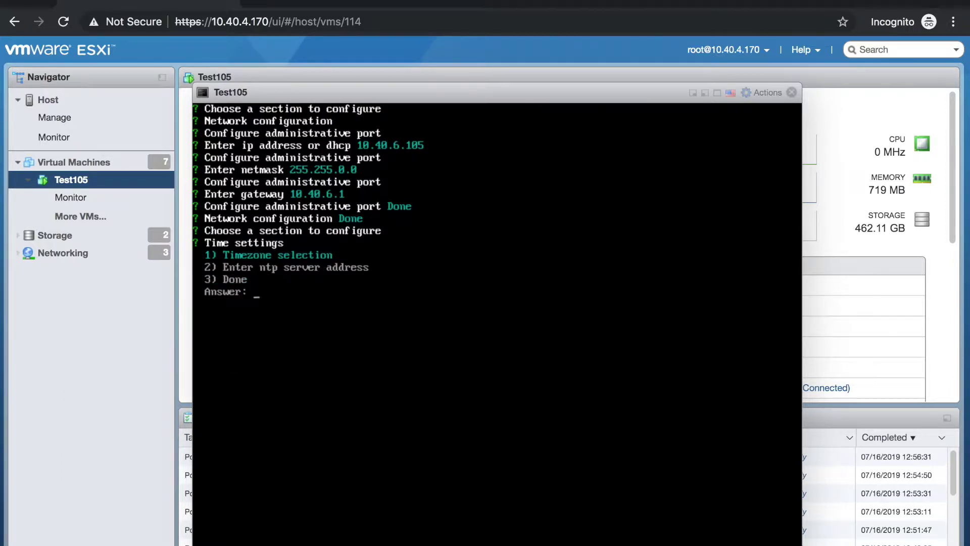
{"action": "key", "text": "Return"}
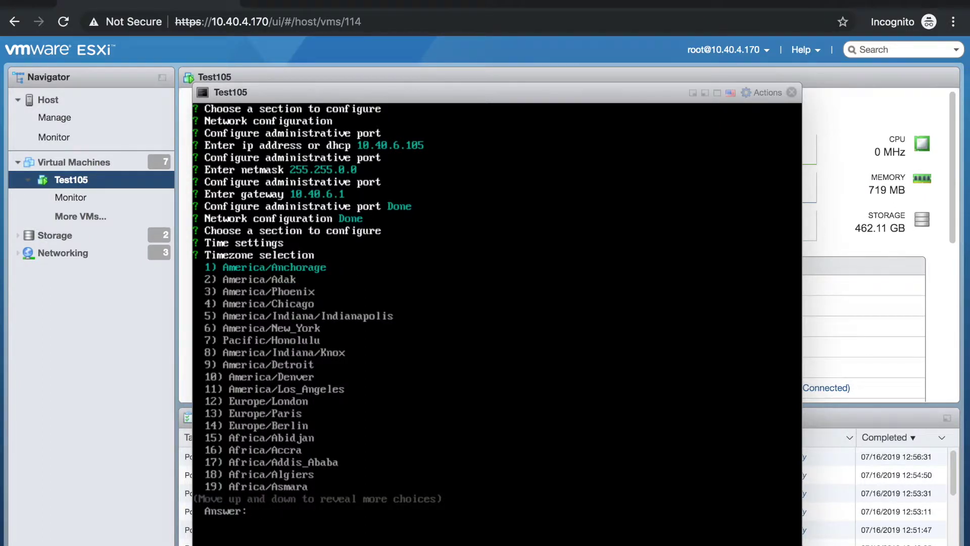
{"action": "key", "text": "Down"}
{"action": "key", "text": "Down"}
{"action": "key", "text": "Down"}
{"action": "key", "text": "Down"}
{"action": "key", "text": "Down"}
{"action": "key", "text": "Down"}
{"action": "key", "text": "Down"}
{"action": "key", "text": "Down"}
{"action": "key", "text": "Down"}
{"action": "key", "text": "Down"}
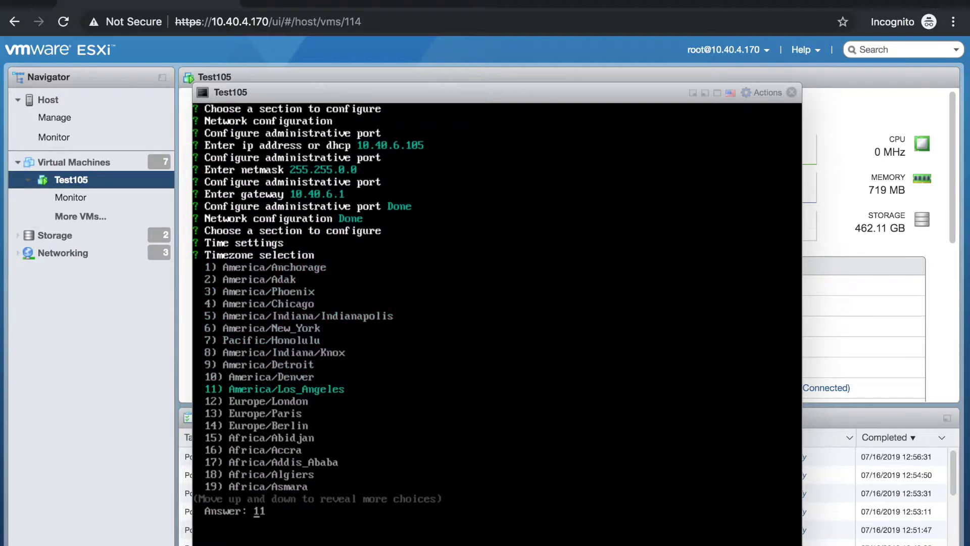
{"action": "key", "text": "Return"}
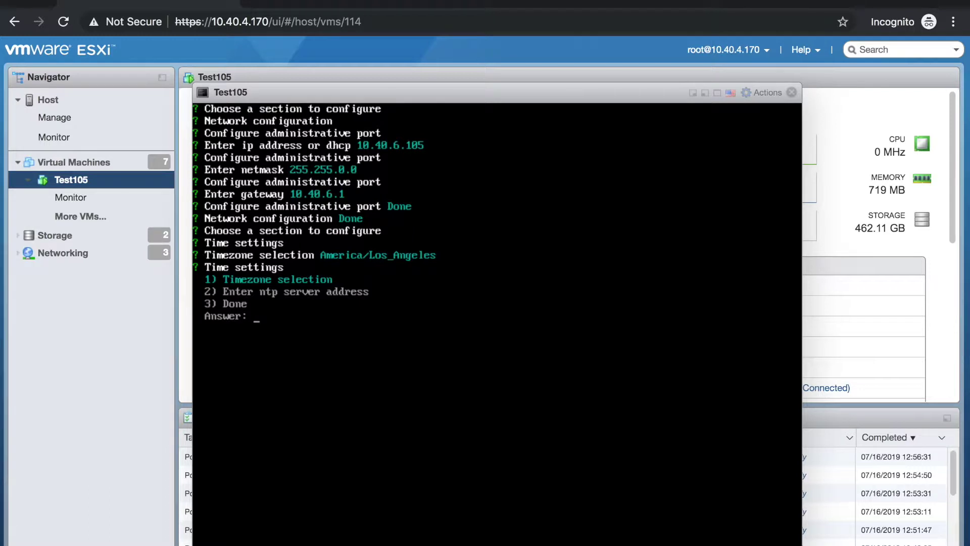
{"action": "key", "text": "Down"}
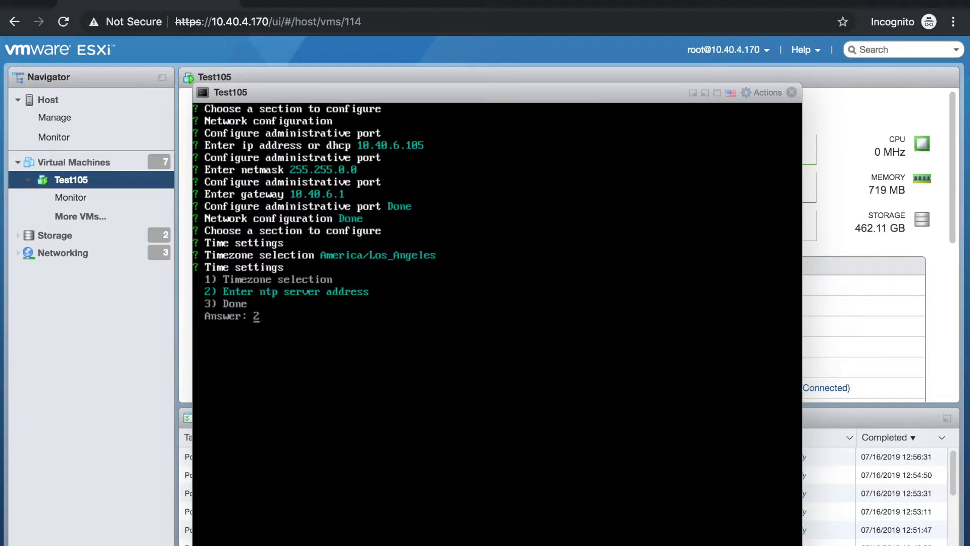
{"action": "key", "text": "Down"}
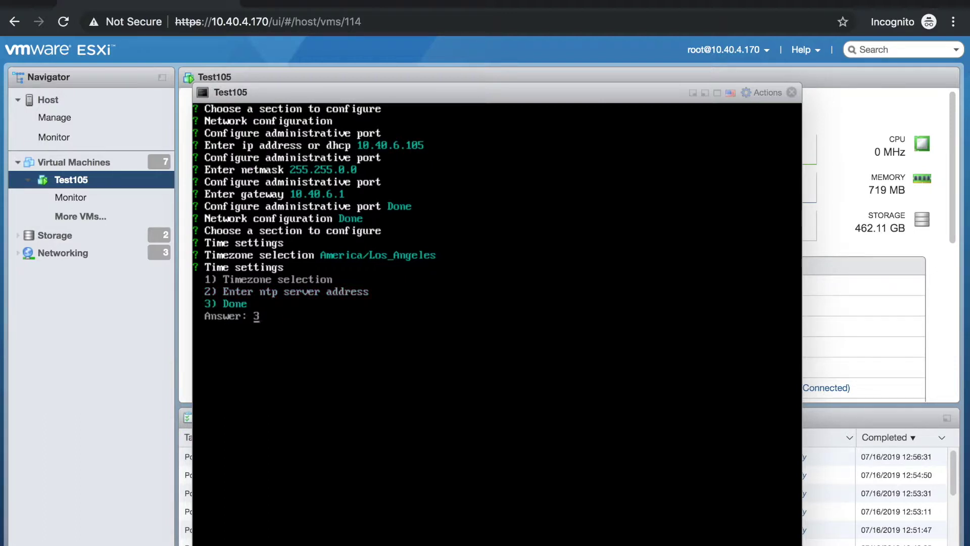
{"action": "key", "text": "Return"}
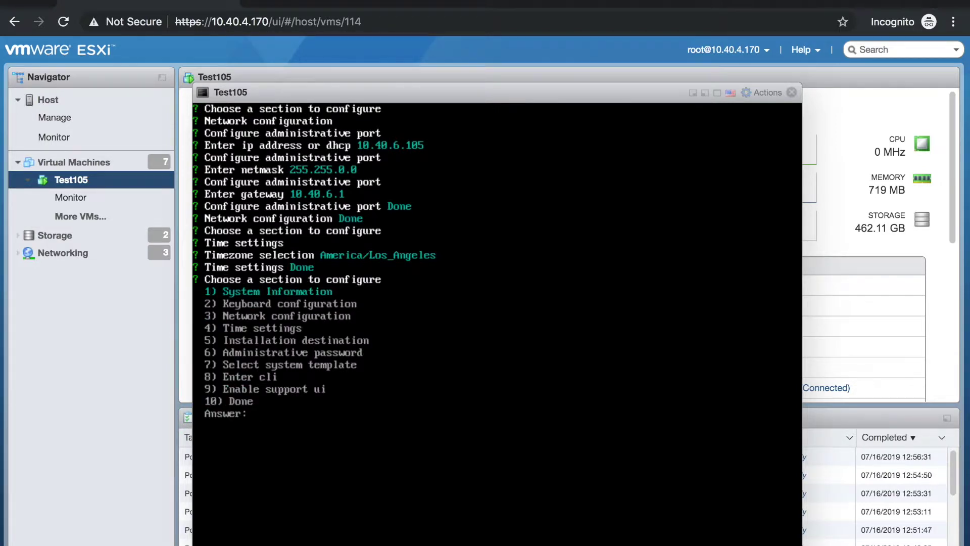
Enter a new administrator password in the Administrative password section
{"action": "key", "text": "Down"}
{"action": "key", "text": "Down"}
{"action": "key", "text": "Down"}
{"action": "key", "text": "Down"}
{"action": "key", "text": "Down"}
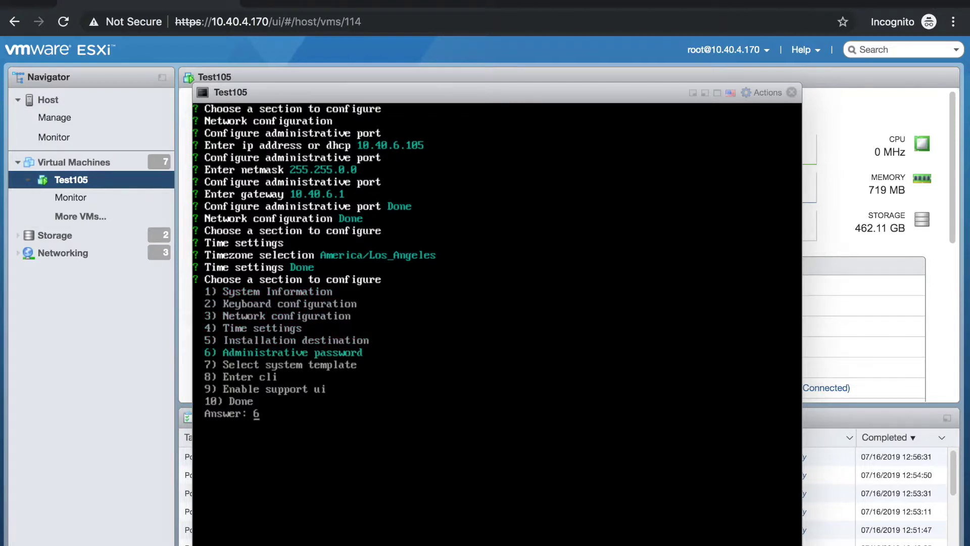
{"action": "key", "text": "Return"}
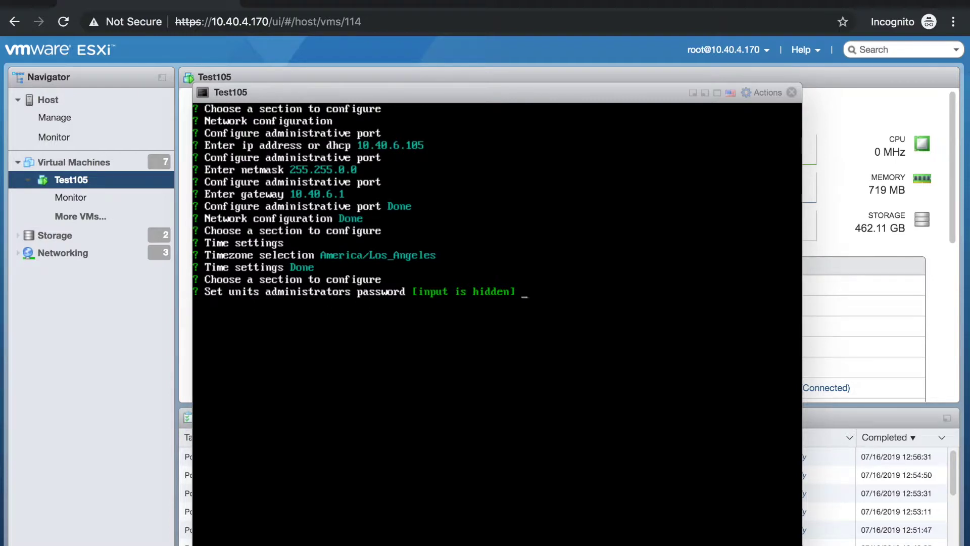
{"action": "key", "text": "Return"}
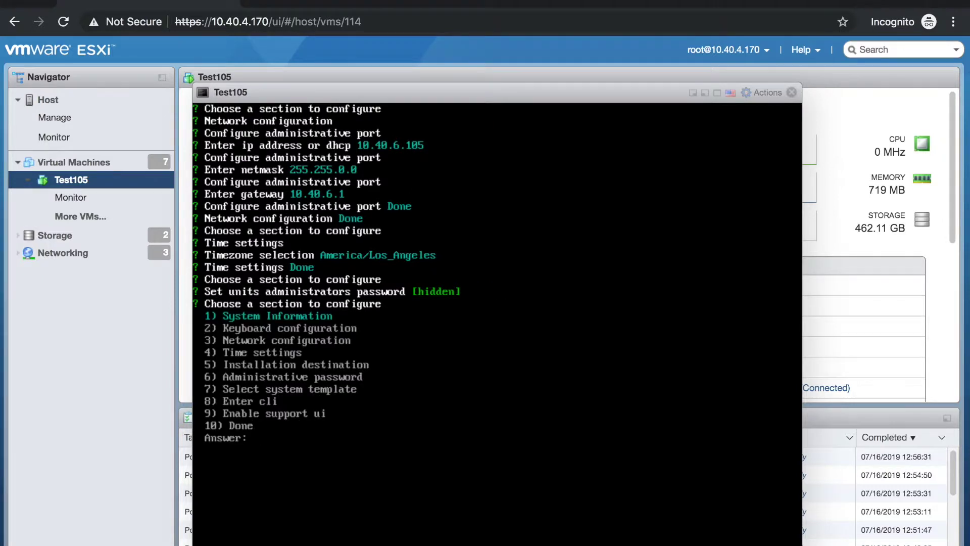
Open Select system template (7) and pick 6) VM-MEDIUM
{"action": "type", "text": "7"}
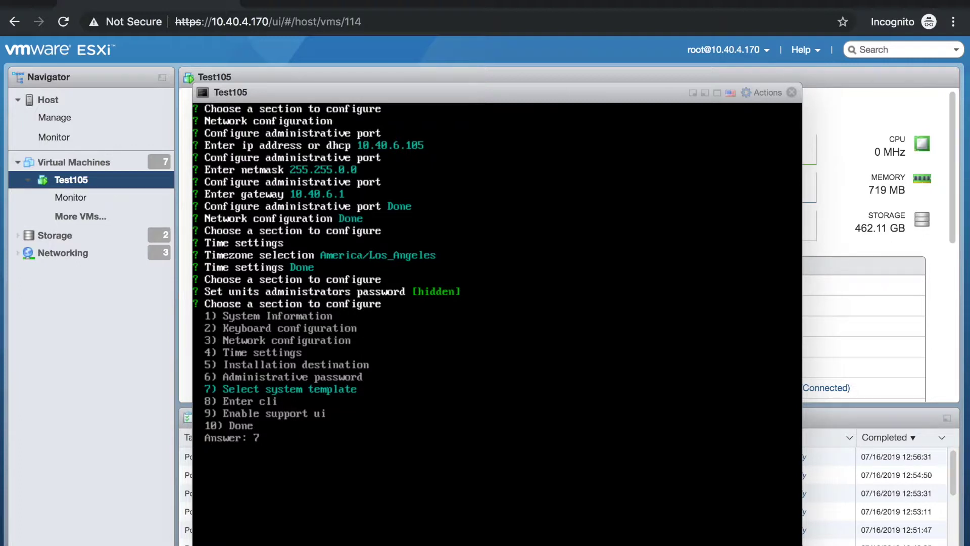
{"action": "key", "text": "Return"}
{"action": "key", "text": "Down"}
{"action": "key", "text": "Down"}
{"action": "key", "text": "Down"}
{"action": "key", "text": "Down"}
{"action": "key", "text": "Down"}
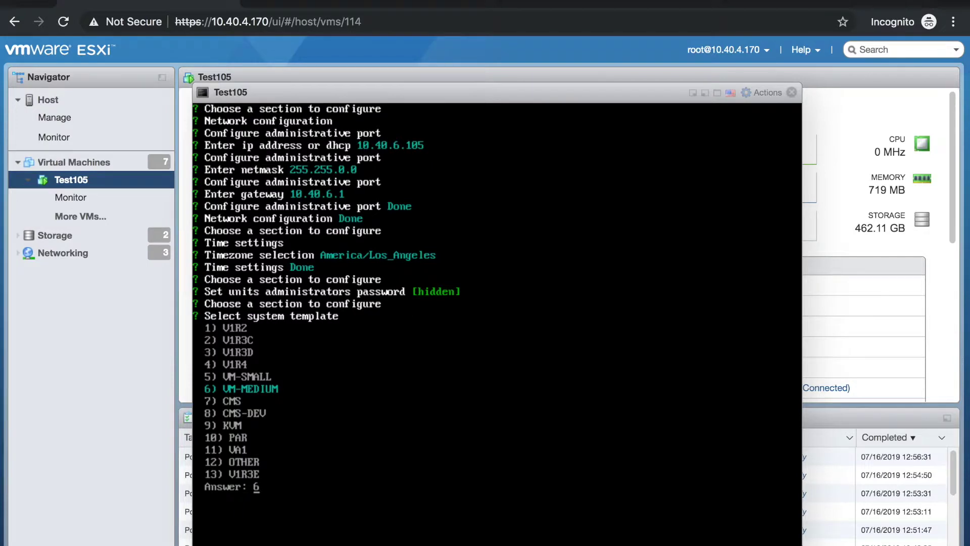
{"action": "key", "text": "Return"}
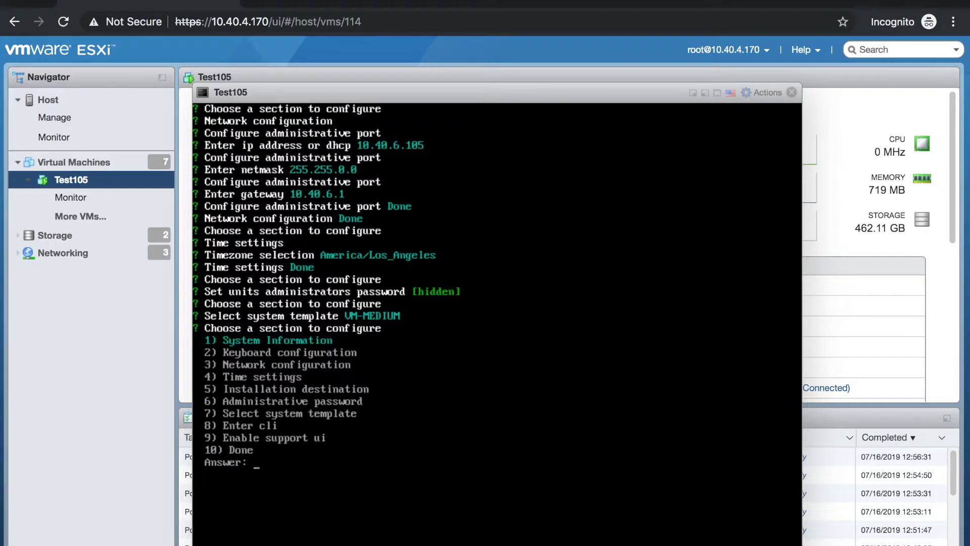
Select 10) Done to start the installation and wait for the VM-MEDIUM login prompt
{"action": "type", "text": "6"}
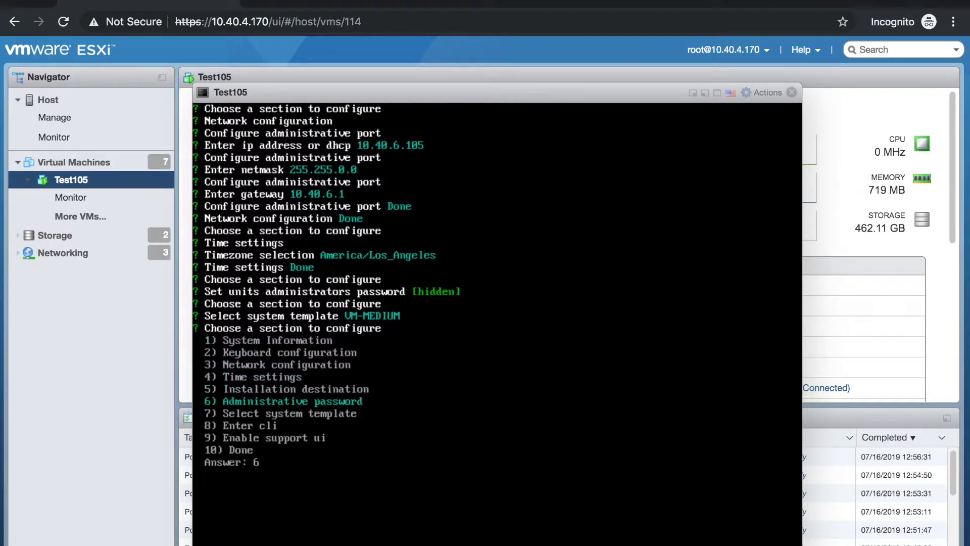
{"action": "key", "text": "Down"}
{"action": "key", "text": "Down"}
{"action": "key", "text": "Down"}
{"action": "key", "text": "Down"}
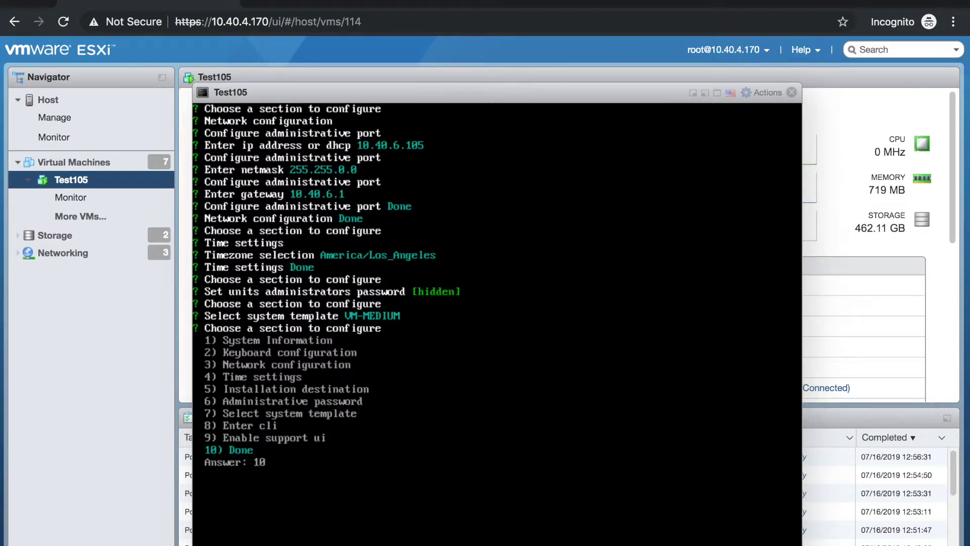
{"action": "key", "text": "Return"}
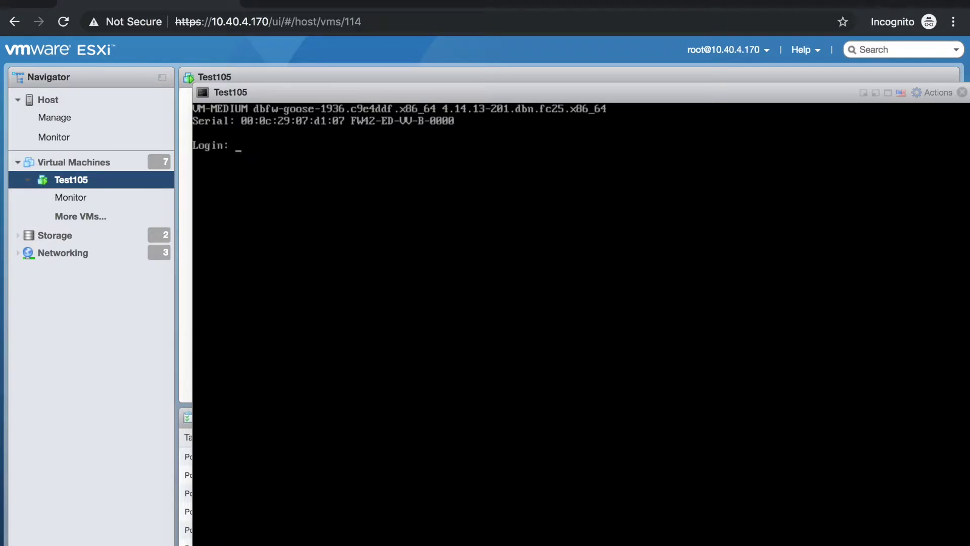
Log in to the appliance console as admin, then open a new incognito Chrome tab
{"action": "type", "text": "admin"}
{"action": "key", "text": "Return"}
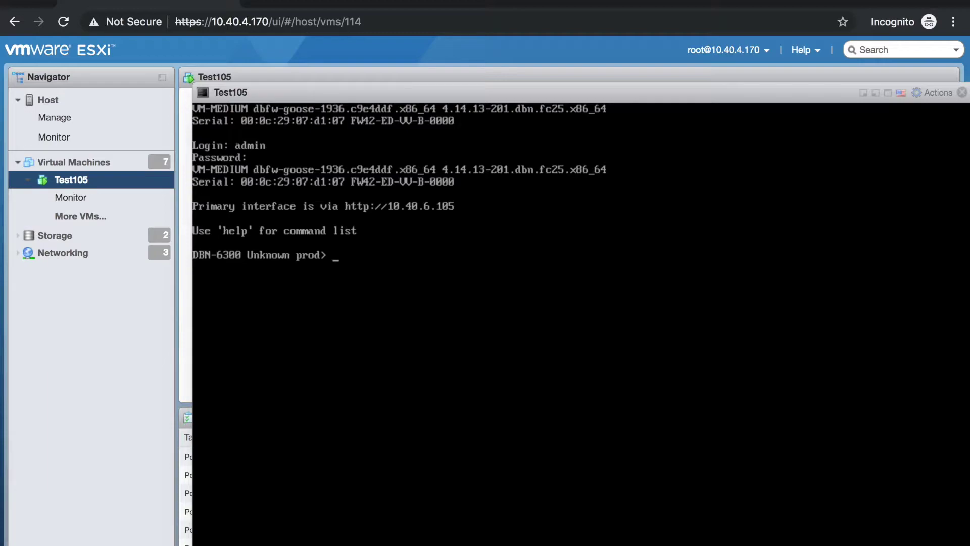
{"action": "left_click", "coordinate": [272, 6]}
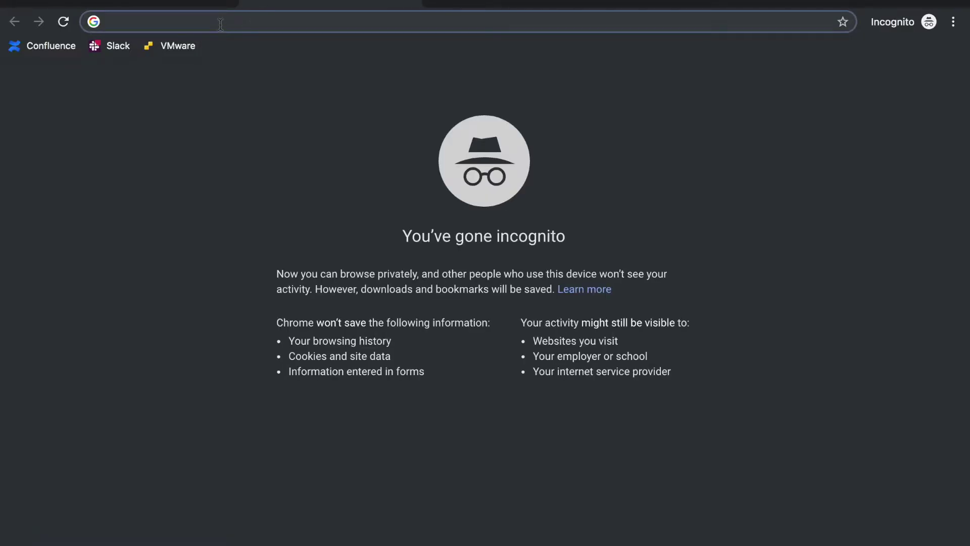
Browse to 10.40.6.105 to load the appliance's license agreement page
{"action": "type", "text": "10.40.6.10"}
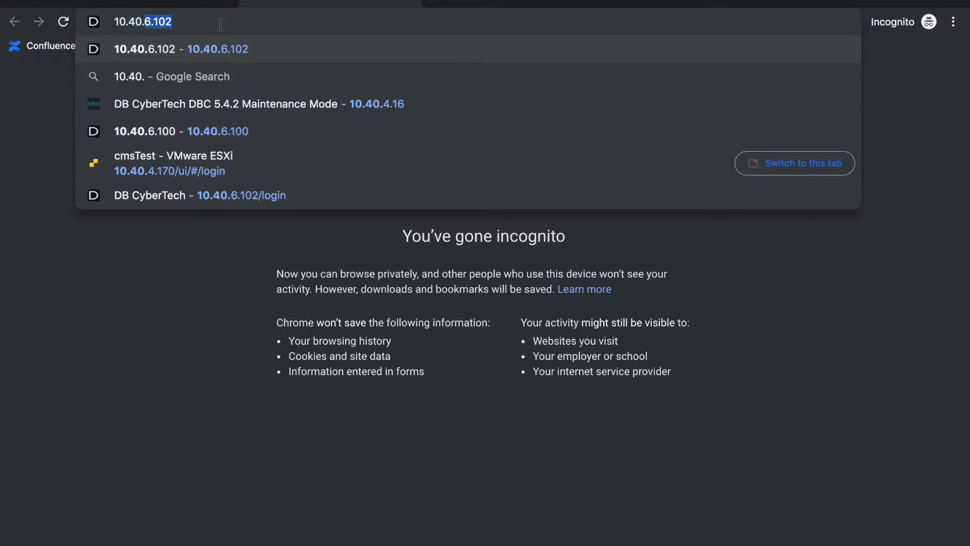
{"action": "type", "text": "5"}
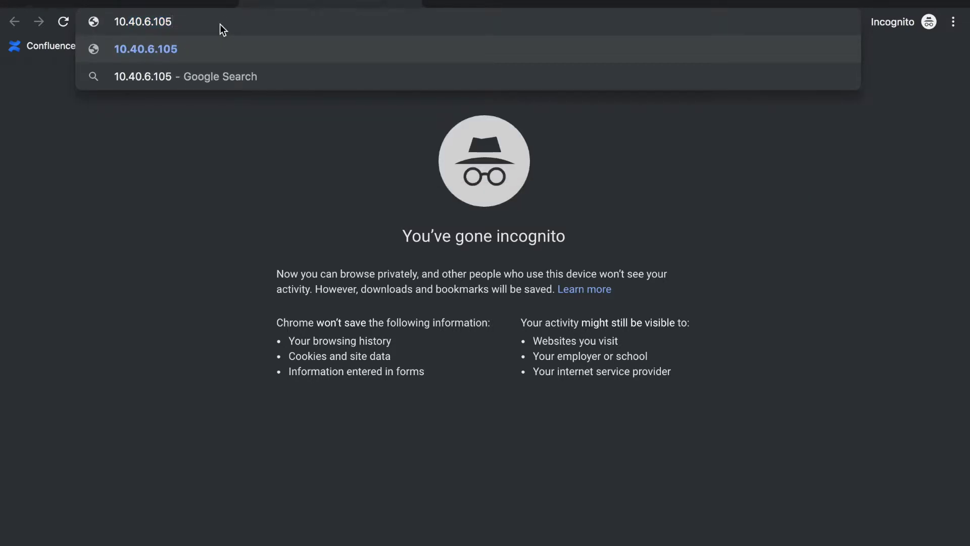
{"action": "key", "text": "Return"}
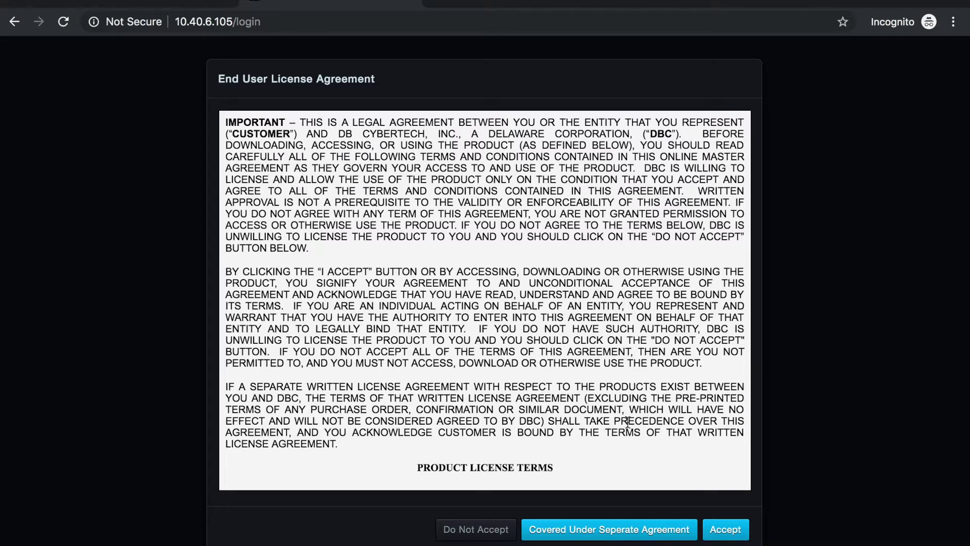
Accept the EULA and log in with the admin username and its password
{"action": "left_click", "coordinate": [721, 531]}
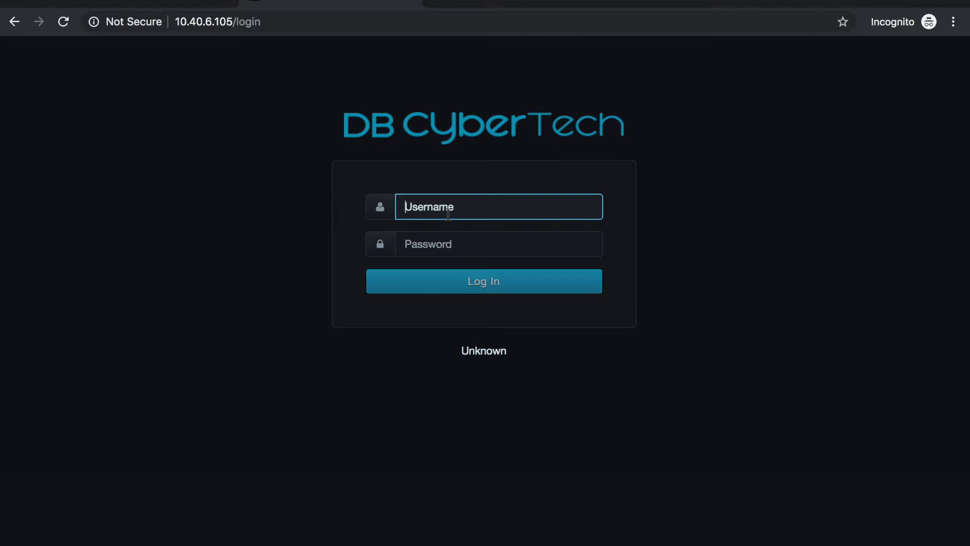
{"action": "type", "text": "admin"}
{"action": "key", "text": "Tab"}
{"action": "type", "text": "admin"}
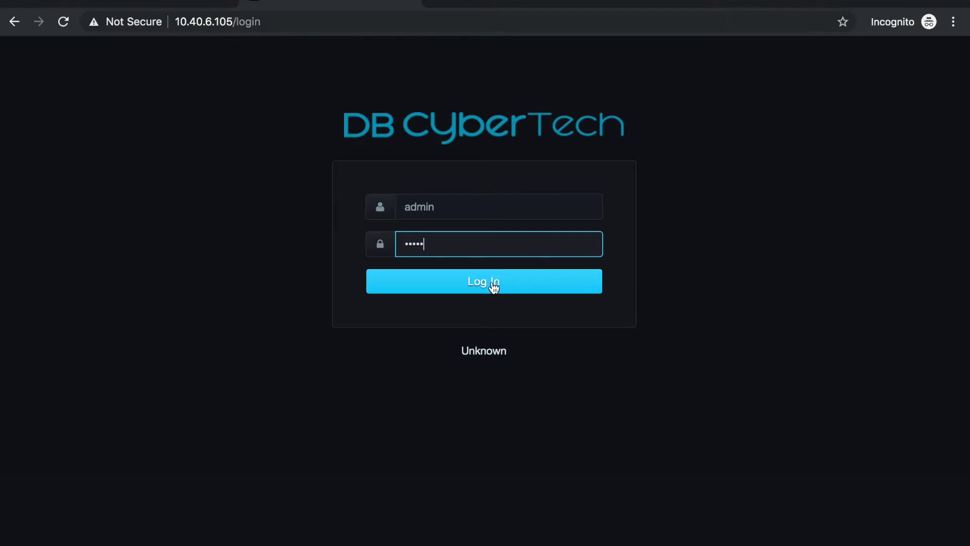
{"action": "left_click", "coordinate": [493, 286]}
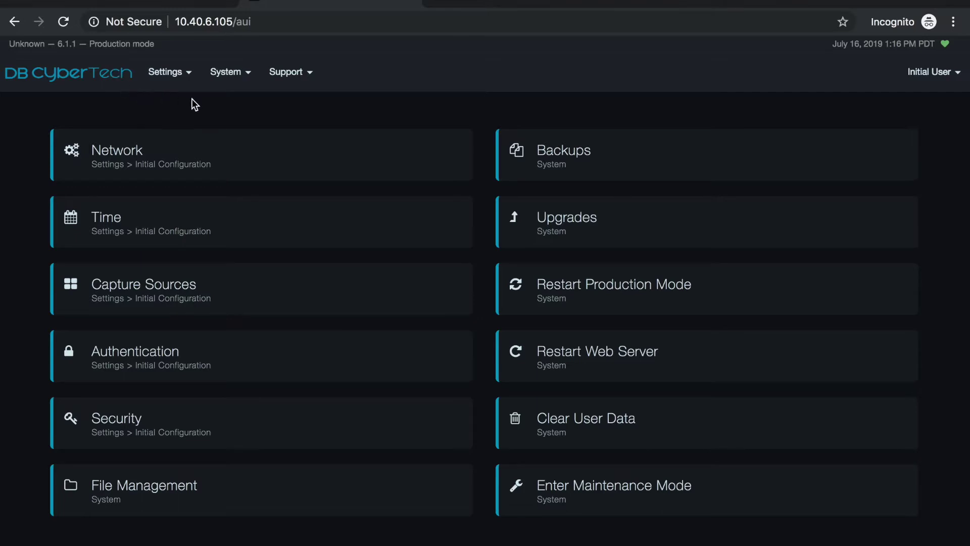
Open the Add License dialog from the Licenses tab under Initial User > Licensing
{"action": "left_click", "coordinate": [923, 82]}
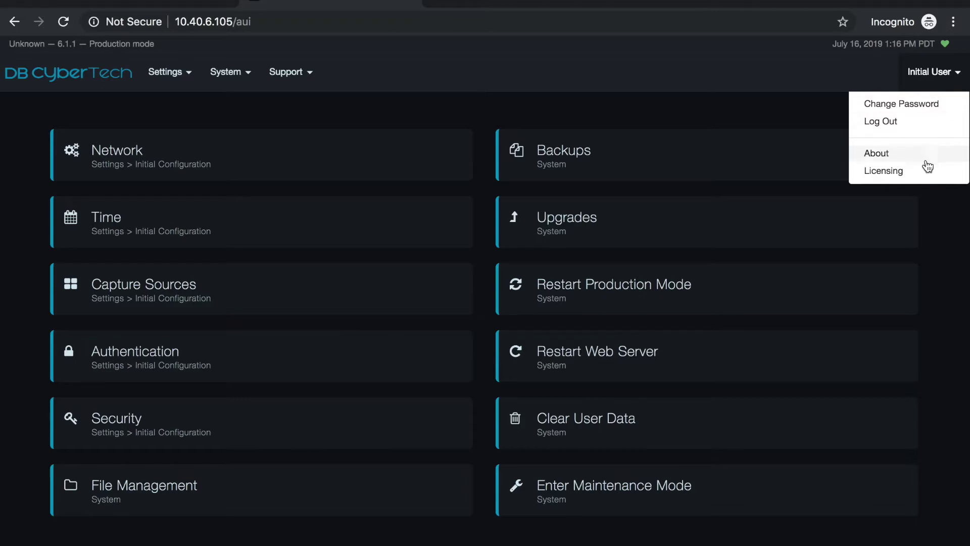
{"action": "left_click", "coordinate": [903, 173]}
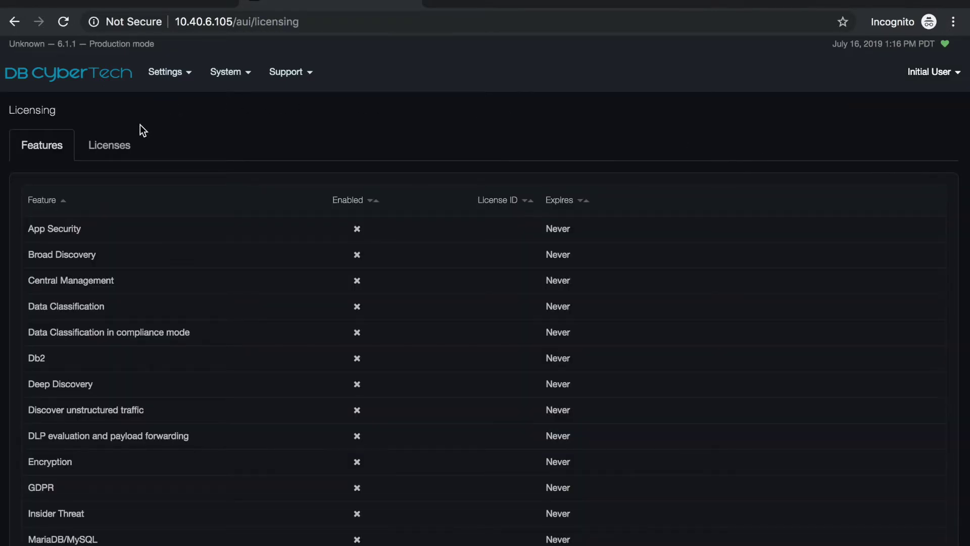
{"action": "left_click", "coordinate": [116, 150]}
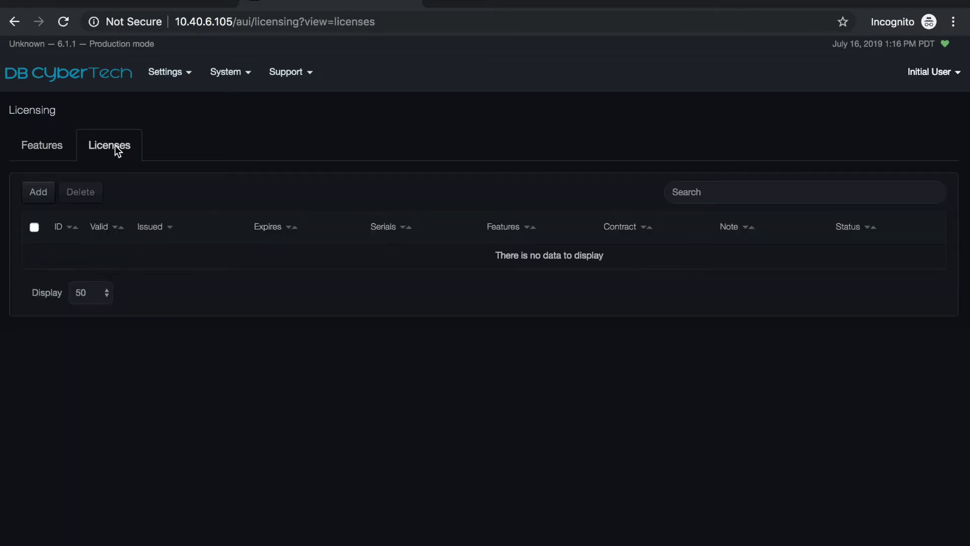
{"action": "left_click", "coordinate": [45, 194]}
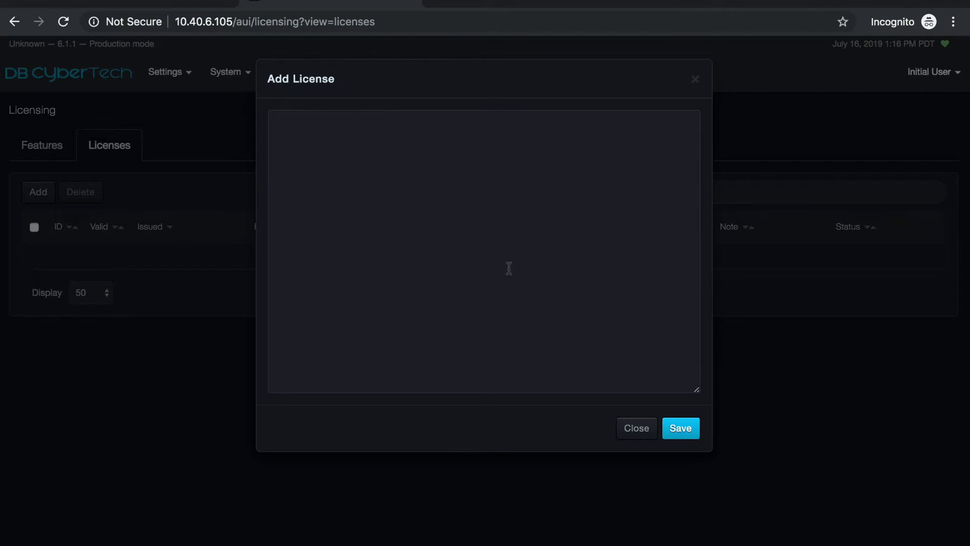
Copy the full contents of DB63-DD-VV-A-0004_License.txt
{"action": "left_click", "coordinate": [377, 166]}
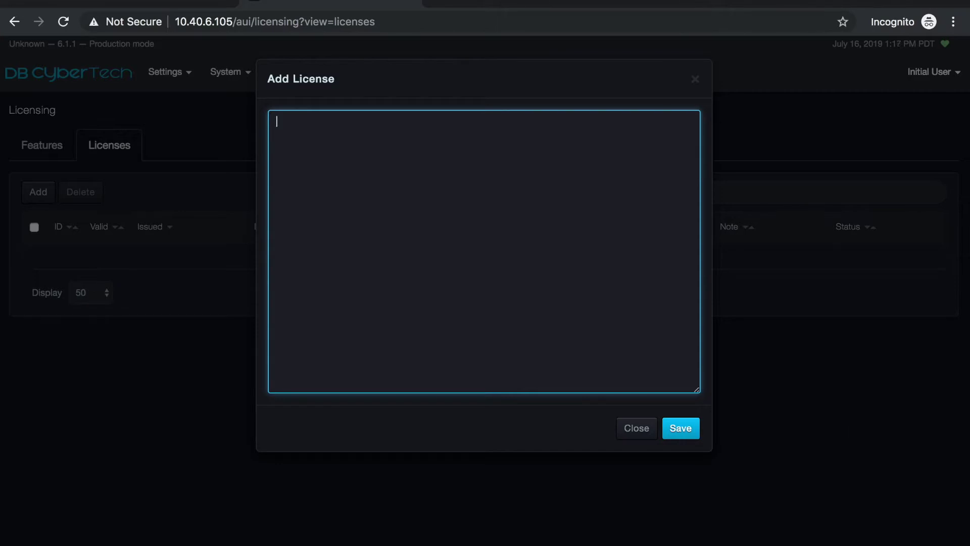
{"action": "key", "text": "super+Tab"}
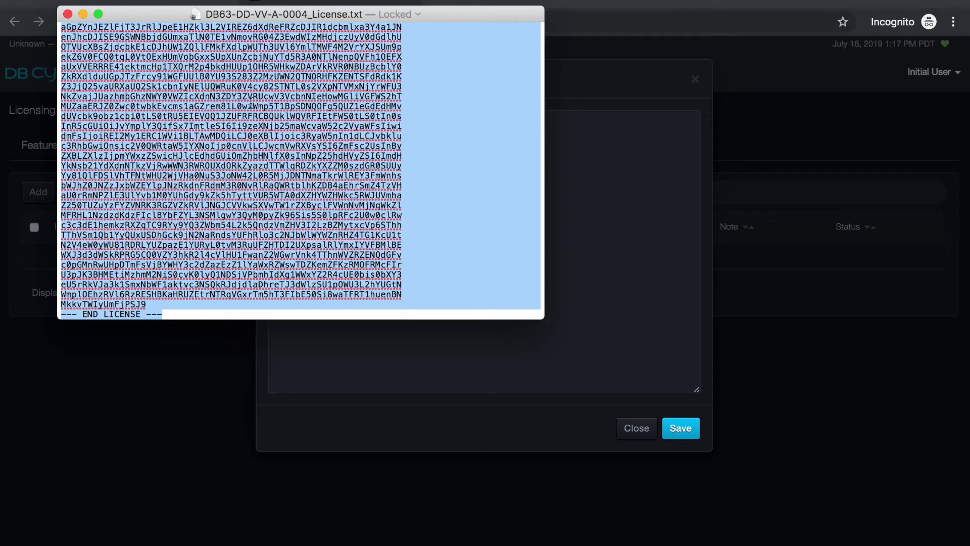
{"action": "left_click", "coordinate": [152, 72]}
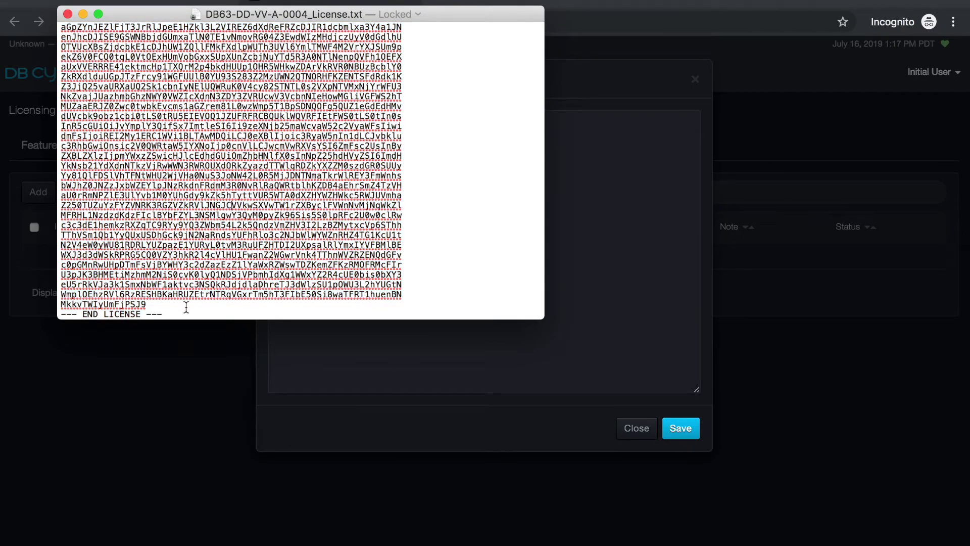
{"action": "scroll", "coordinate": [137, 255], "scroll_direction": "up", "scroll_amount": 15}
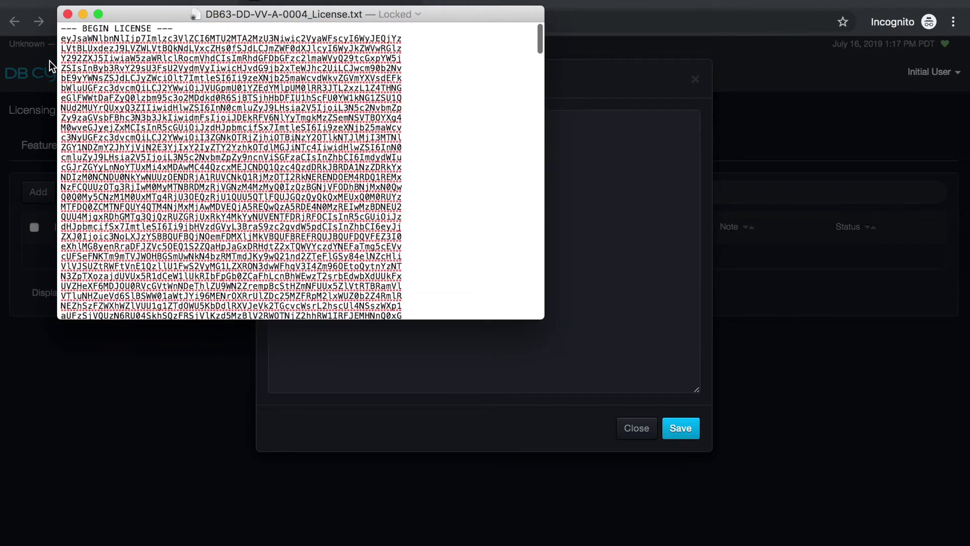
{"action": "left_click_drag", "start_coordinate": [61, 28], "coordinate": [341, 359]}
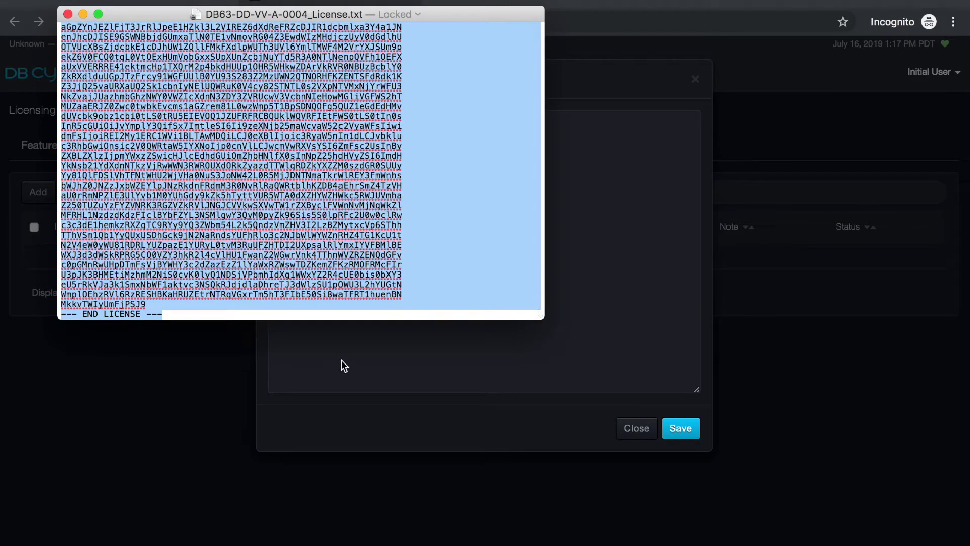
Paste the license text into the Add License box, save it, and restart the appliance
{"action": "left_click", "coordinate": [410, 355]}
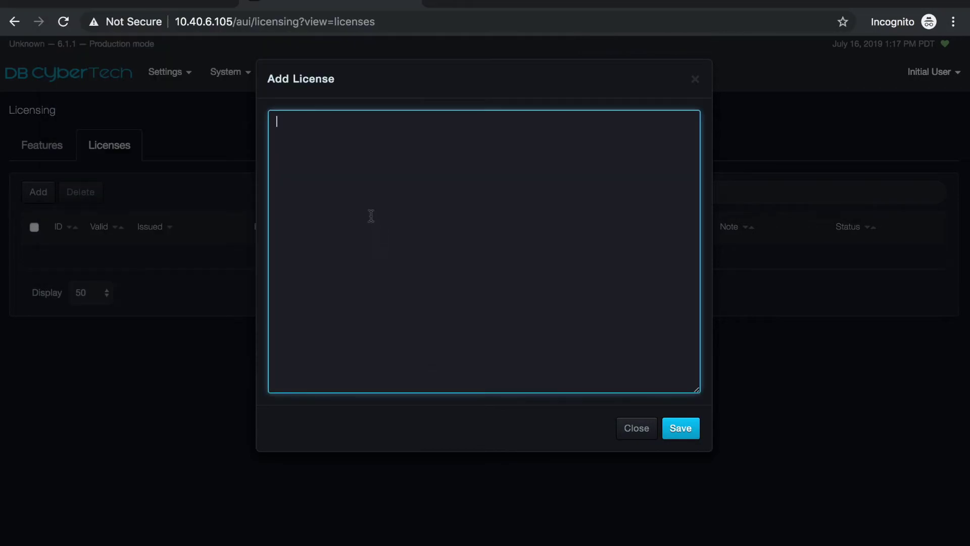
{"action": "key", "text": "super+v"}
{"action": "left_click", "coordinate": [680, 428]}
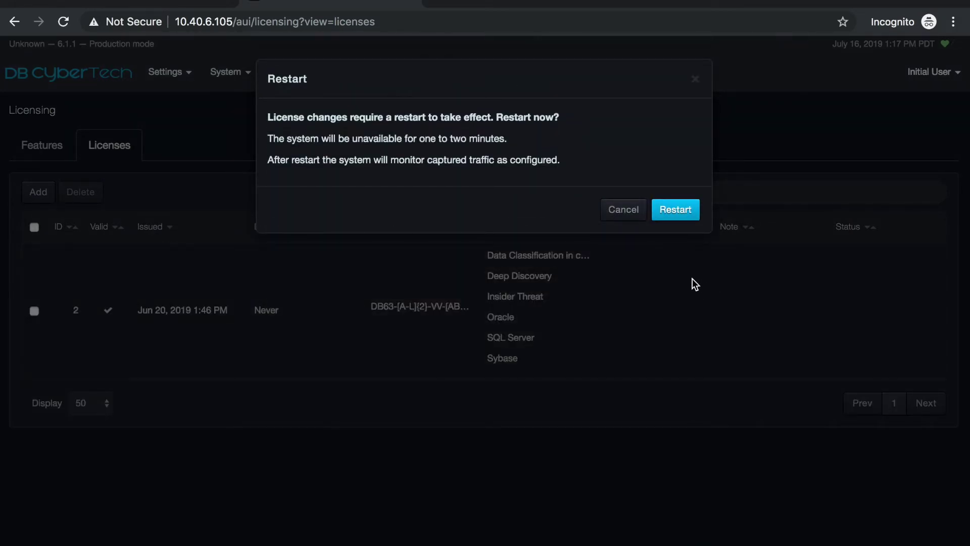
{"action": "left_click", "coordinate": [681, 211]}
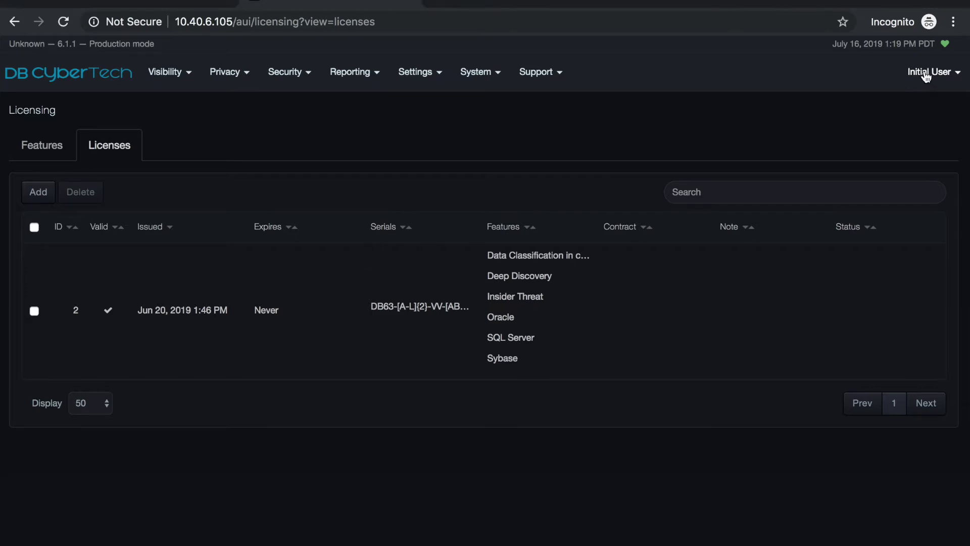
After the restart completes, log out through the Initial User menu
{"action": "left_click", "coordinate": [929, 74]}
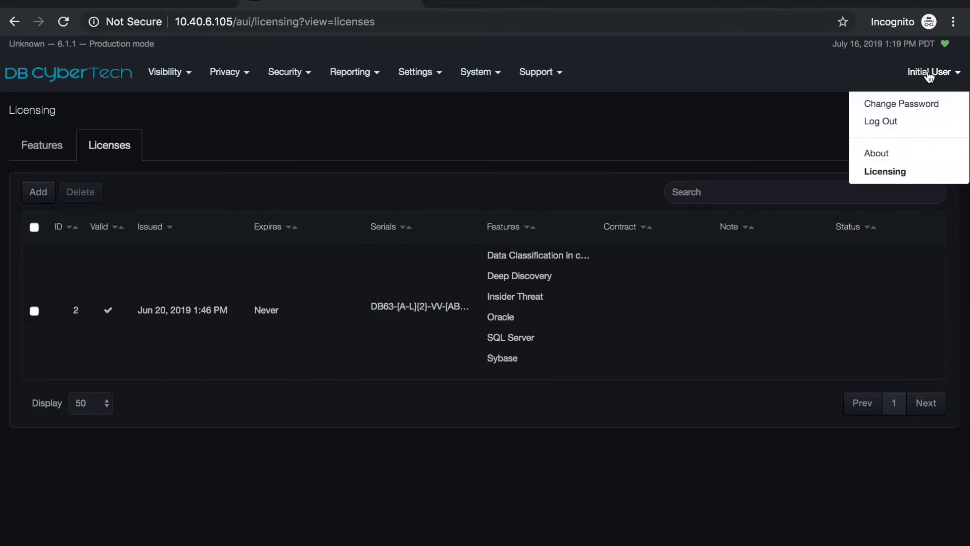
{"action": "left_click", "coordinate": [885, 124]}
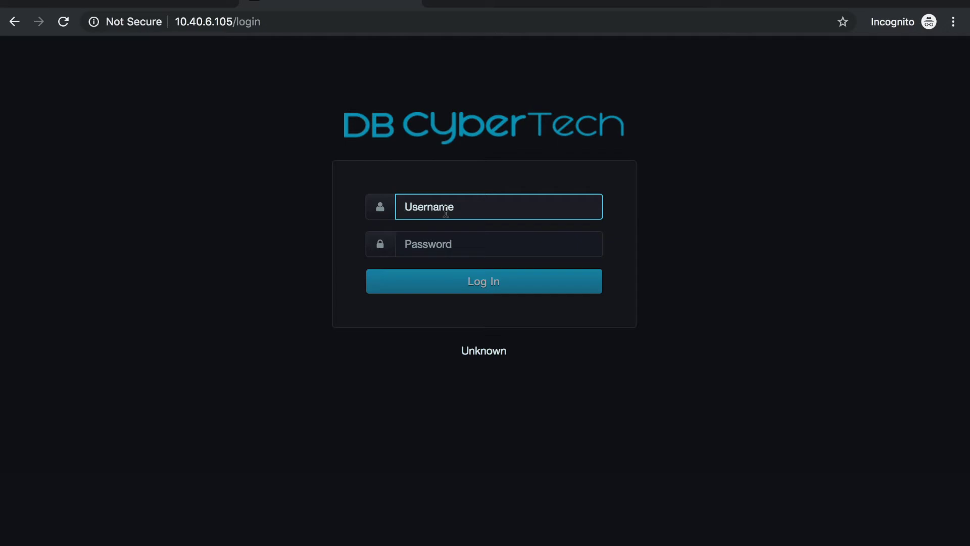
Log in with username admin and the stored administrator password
{"action": "type", "text": "admin"}
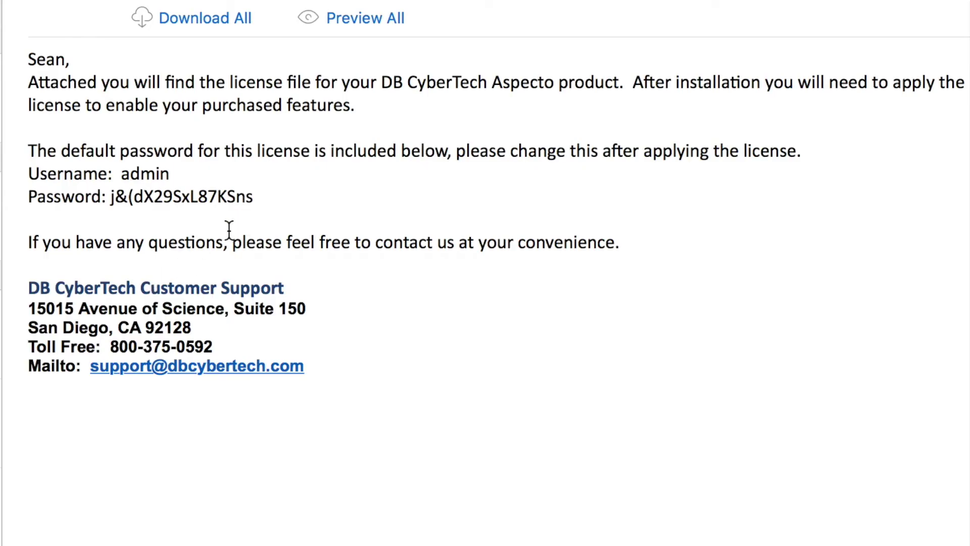
{"action": "left_click_drag", "start_coordinate": [255, 197], "coordinate": [110, 196]}
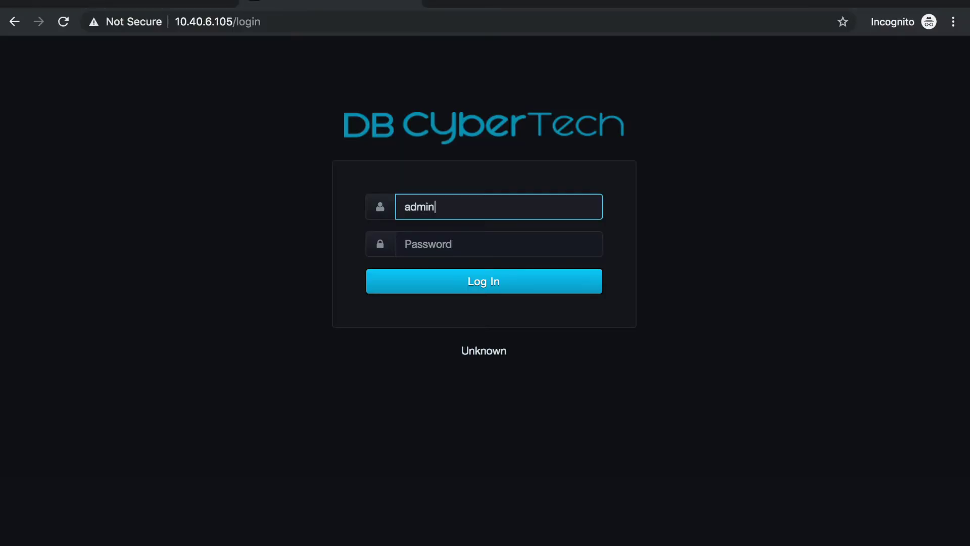
{"action": "left_click", "coordinate": [457, 244]}
{"action": "key", "text": "ctrl+v"}
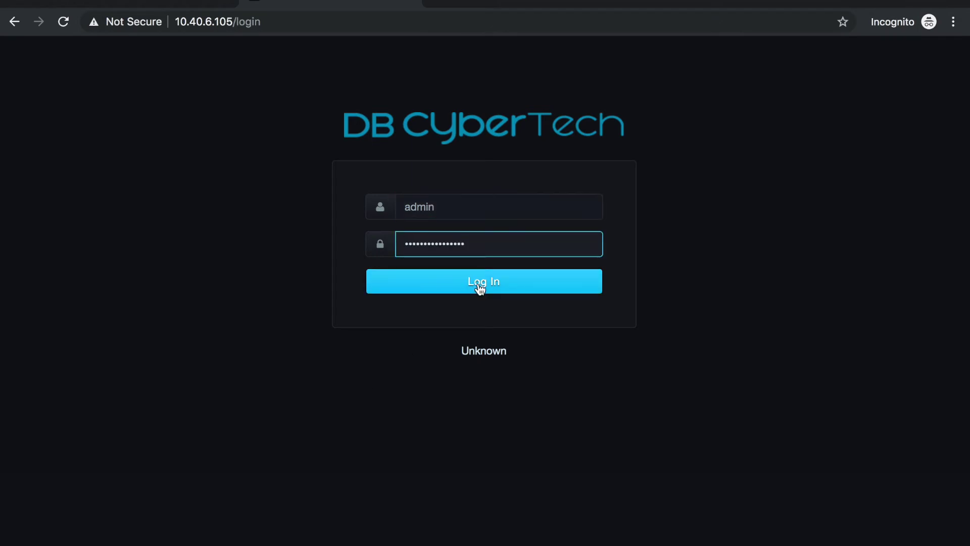
{"action": "left_click", "coordinate": [485, 287]}
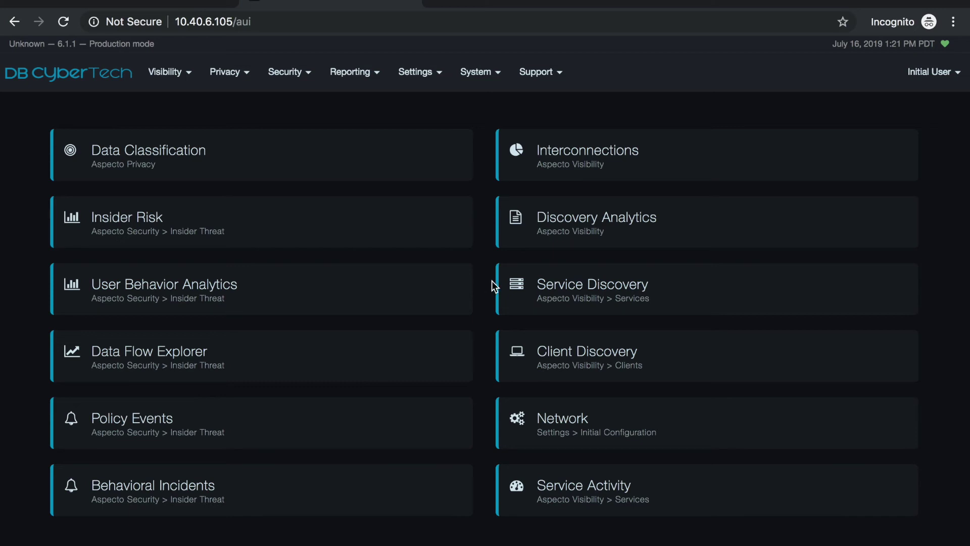
Use Initial User > Change Password to enter the current password, then set and confirm a new one
{"action": "left_click", "coordinate": [928, 78]}
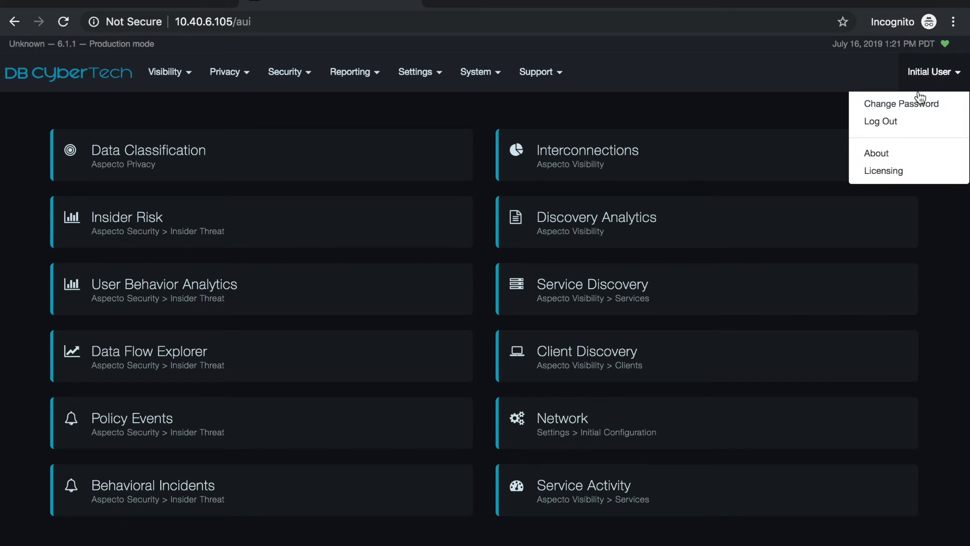
{"action": "left_click", "coordinate": [872, 103]}
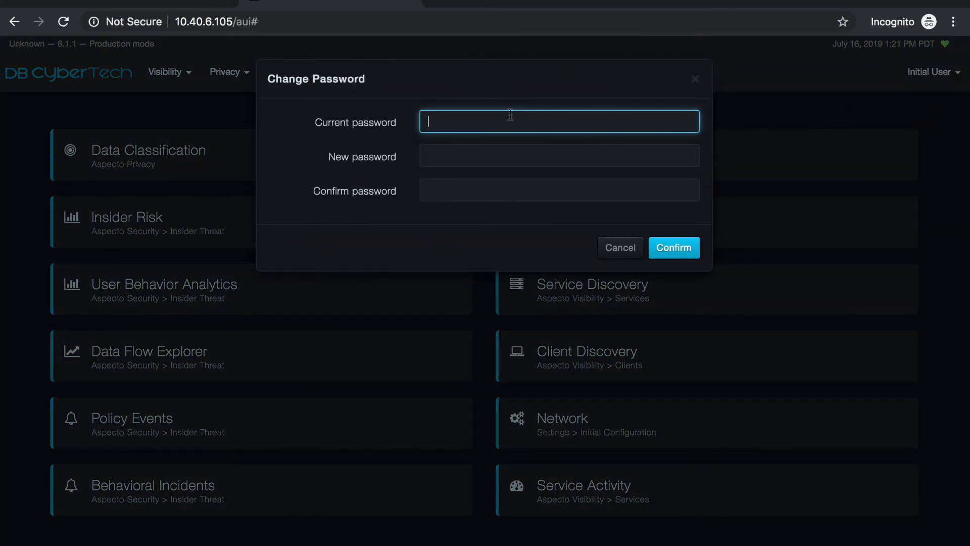
{"action": "key", "text": "ctrl+v"}
{"action": "left_click", "coordinate": [478, 150]}
{"action": "type", "text": "*****"}
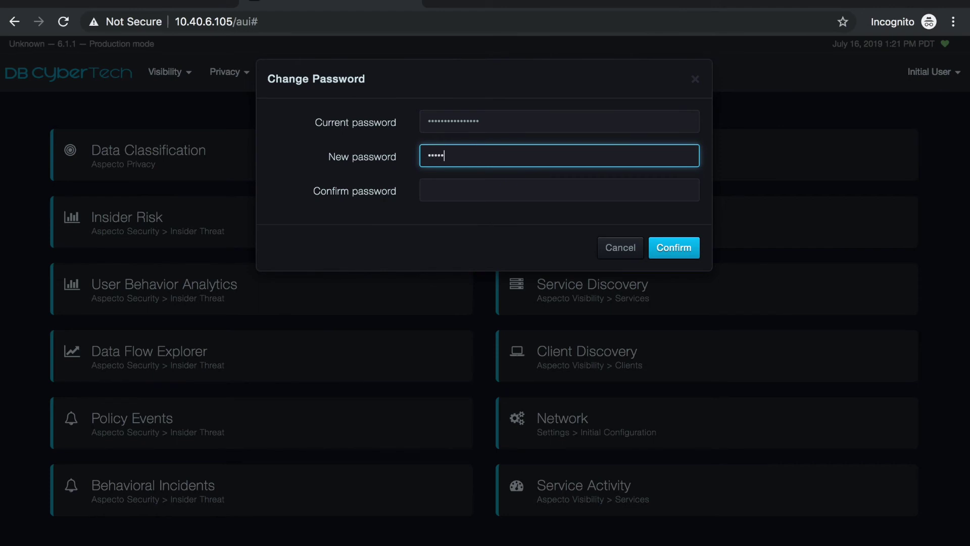
{"action": "left_click", "coordinate": [472, 186]}
{"action": "type", "text": "*****"}
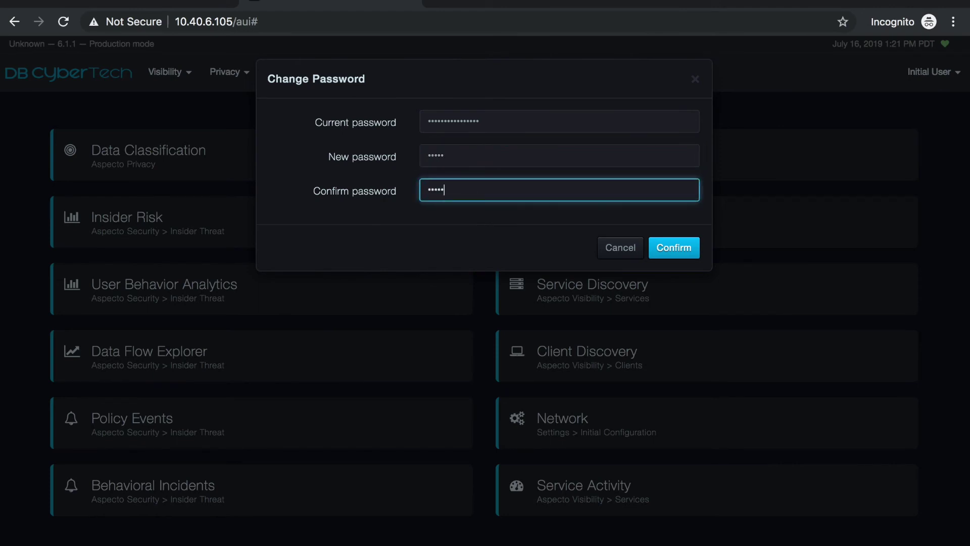
{"action": "left_click", "coordinate": [680, 253]}
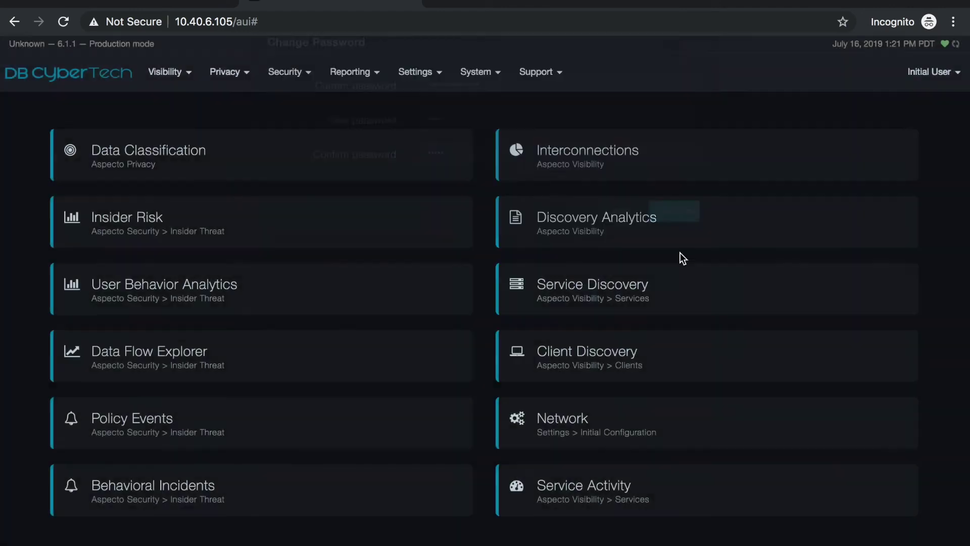